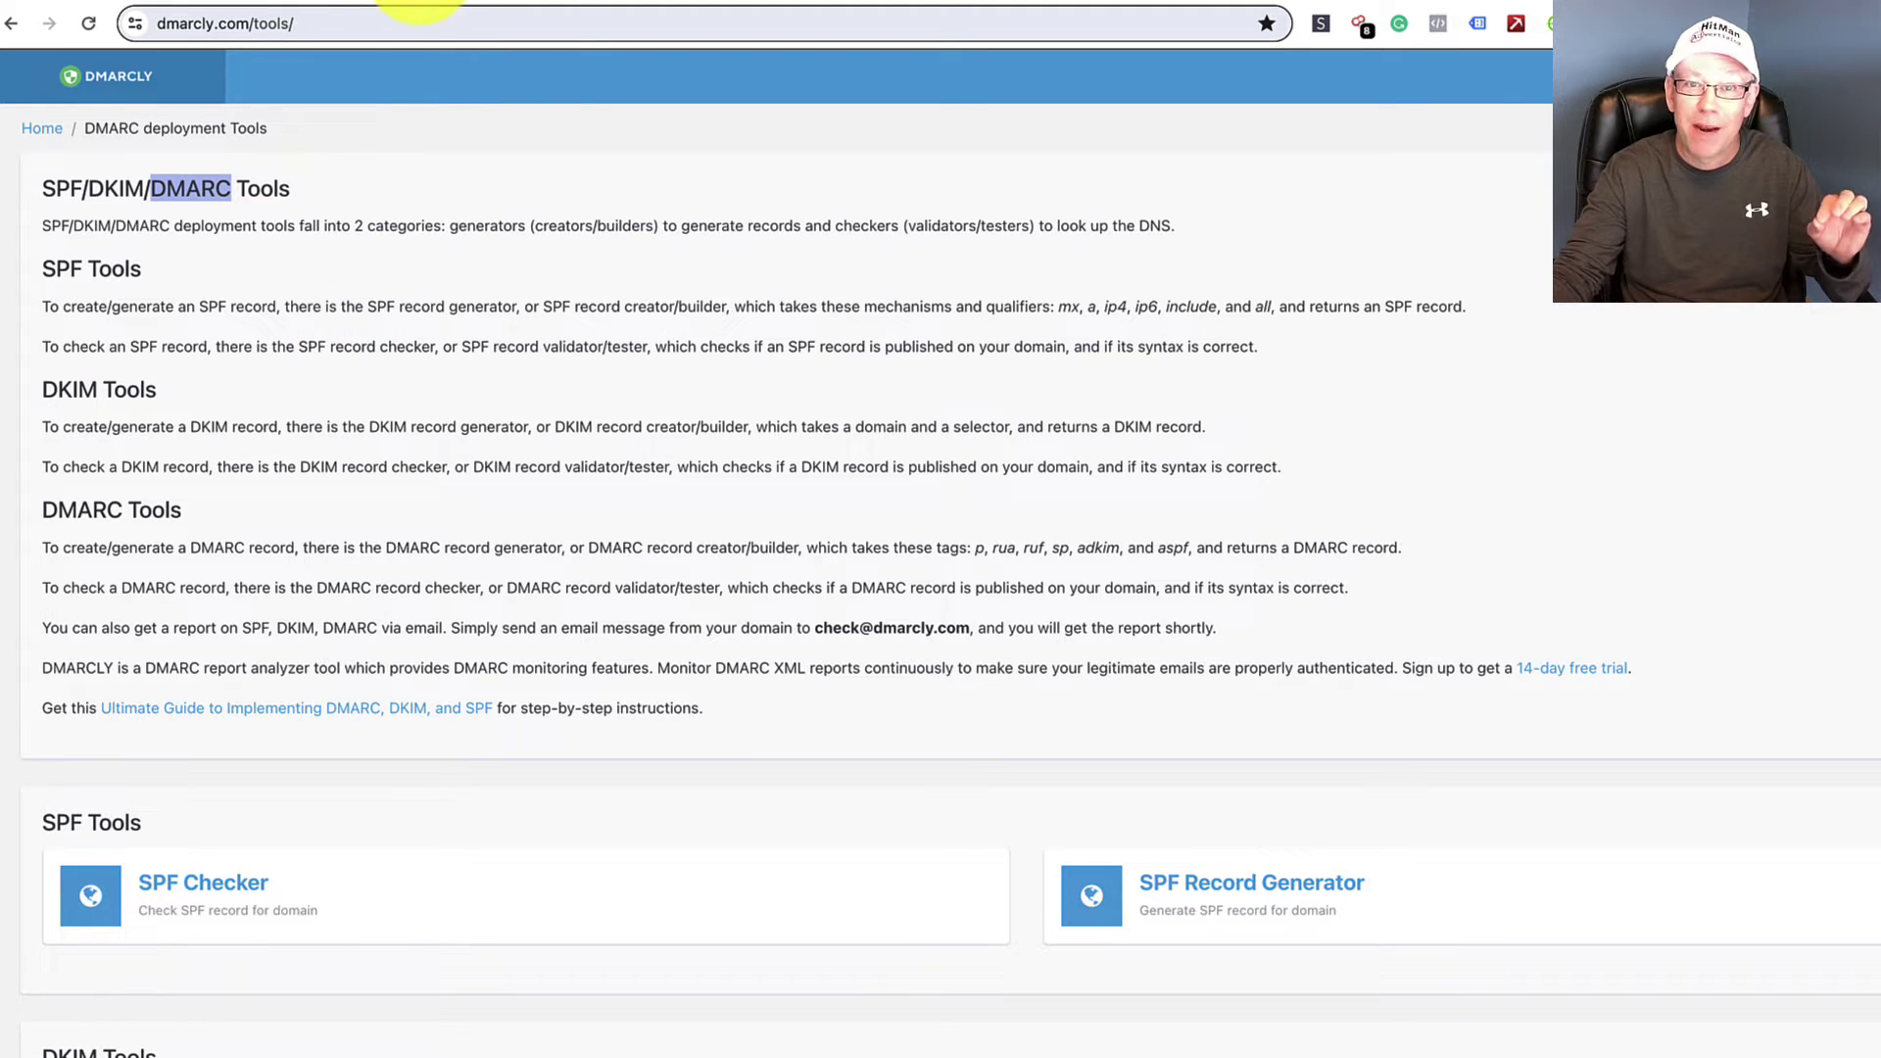
click(509, 5)
click(666, 5)
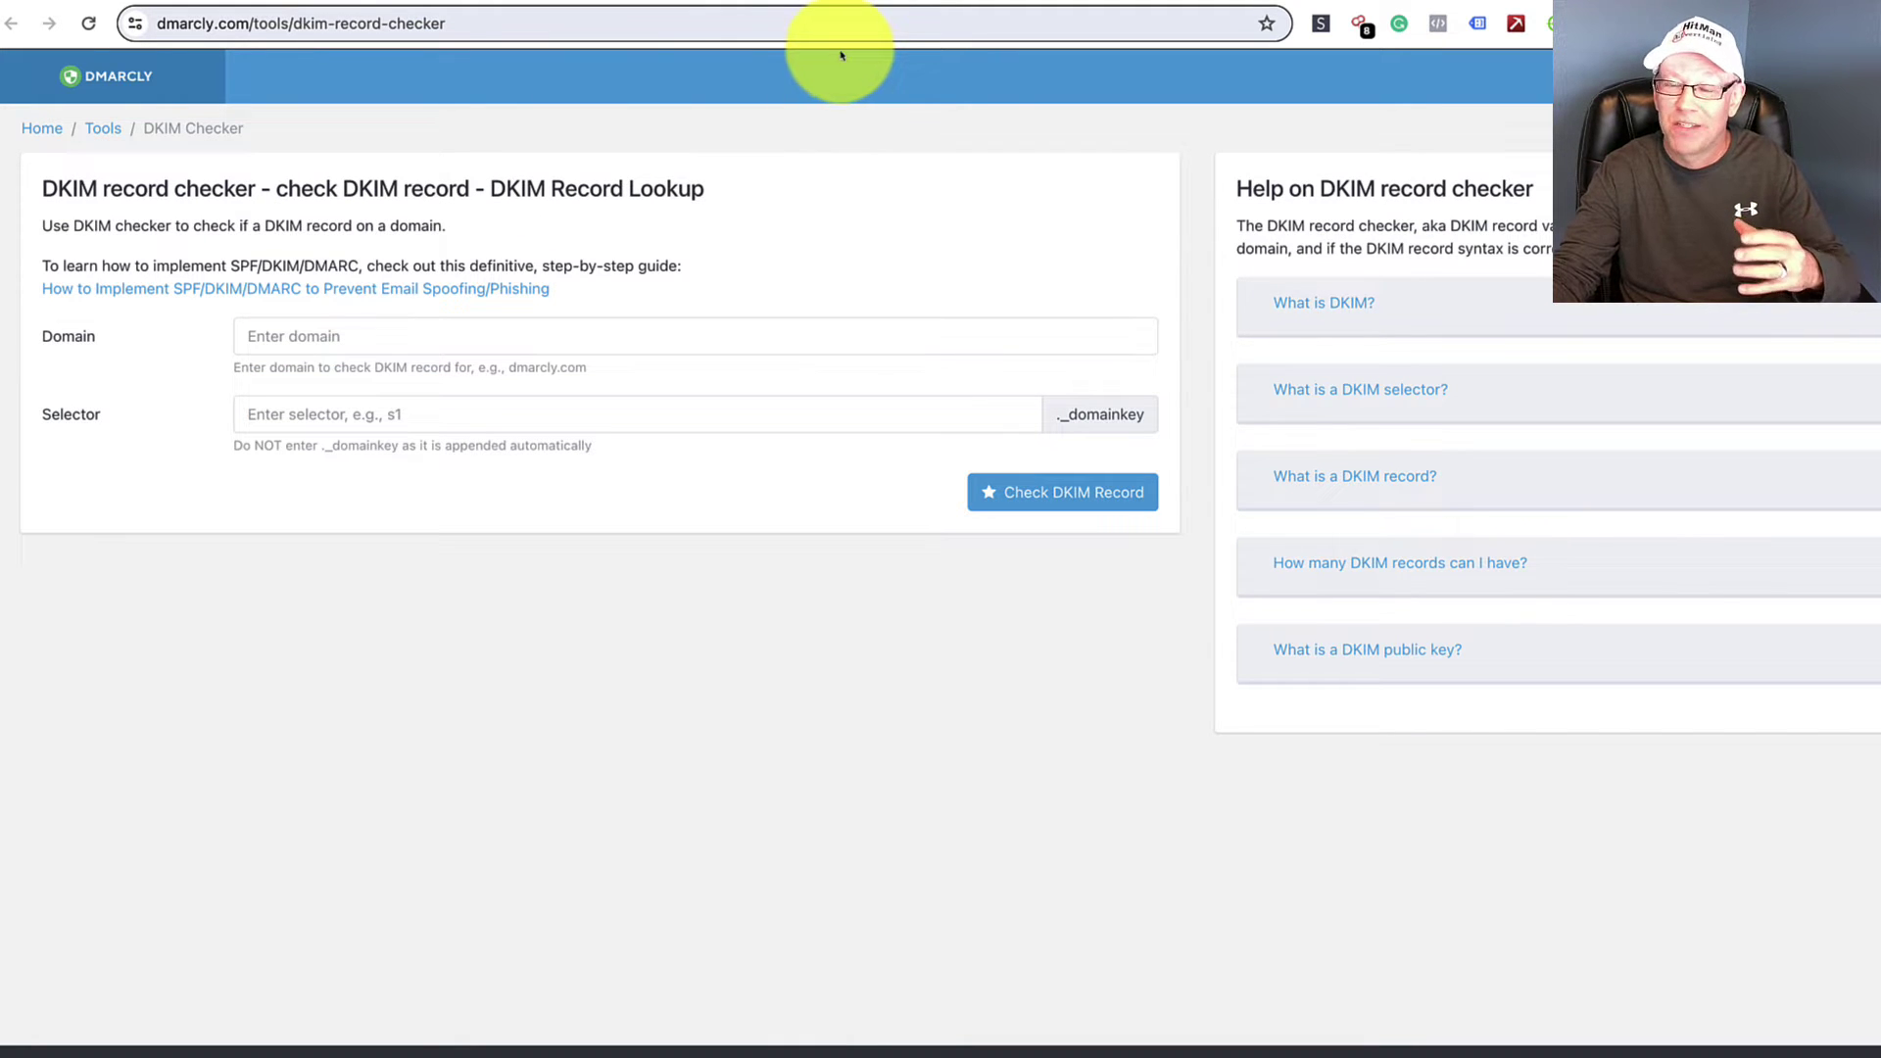
click(204, 5)
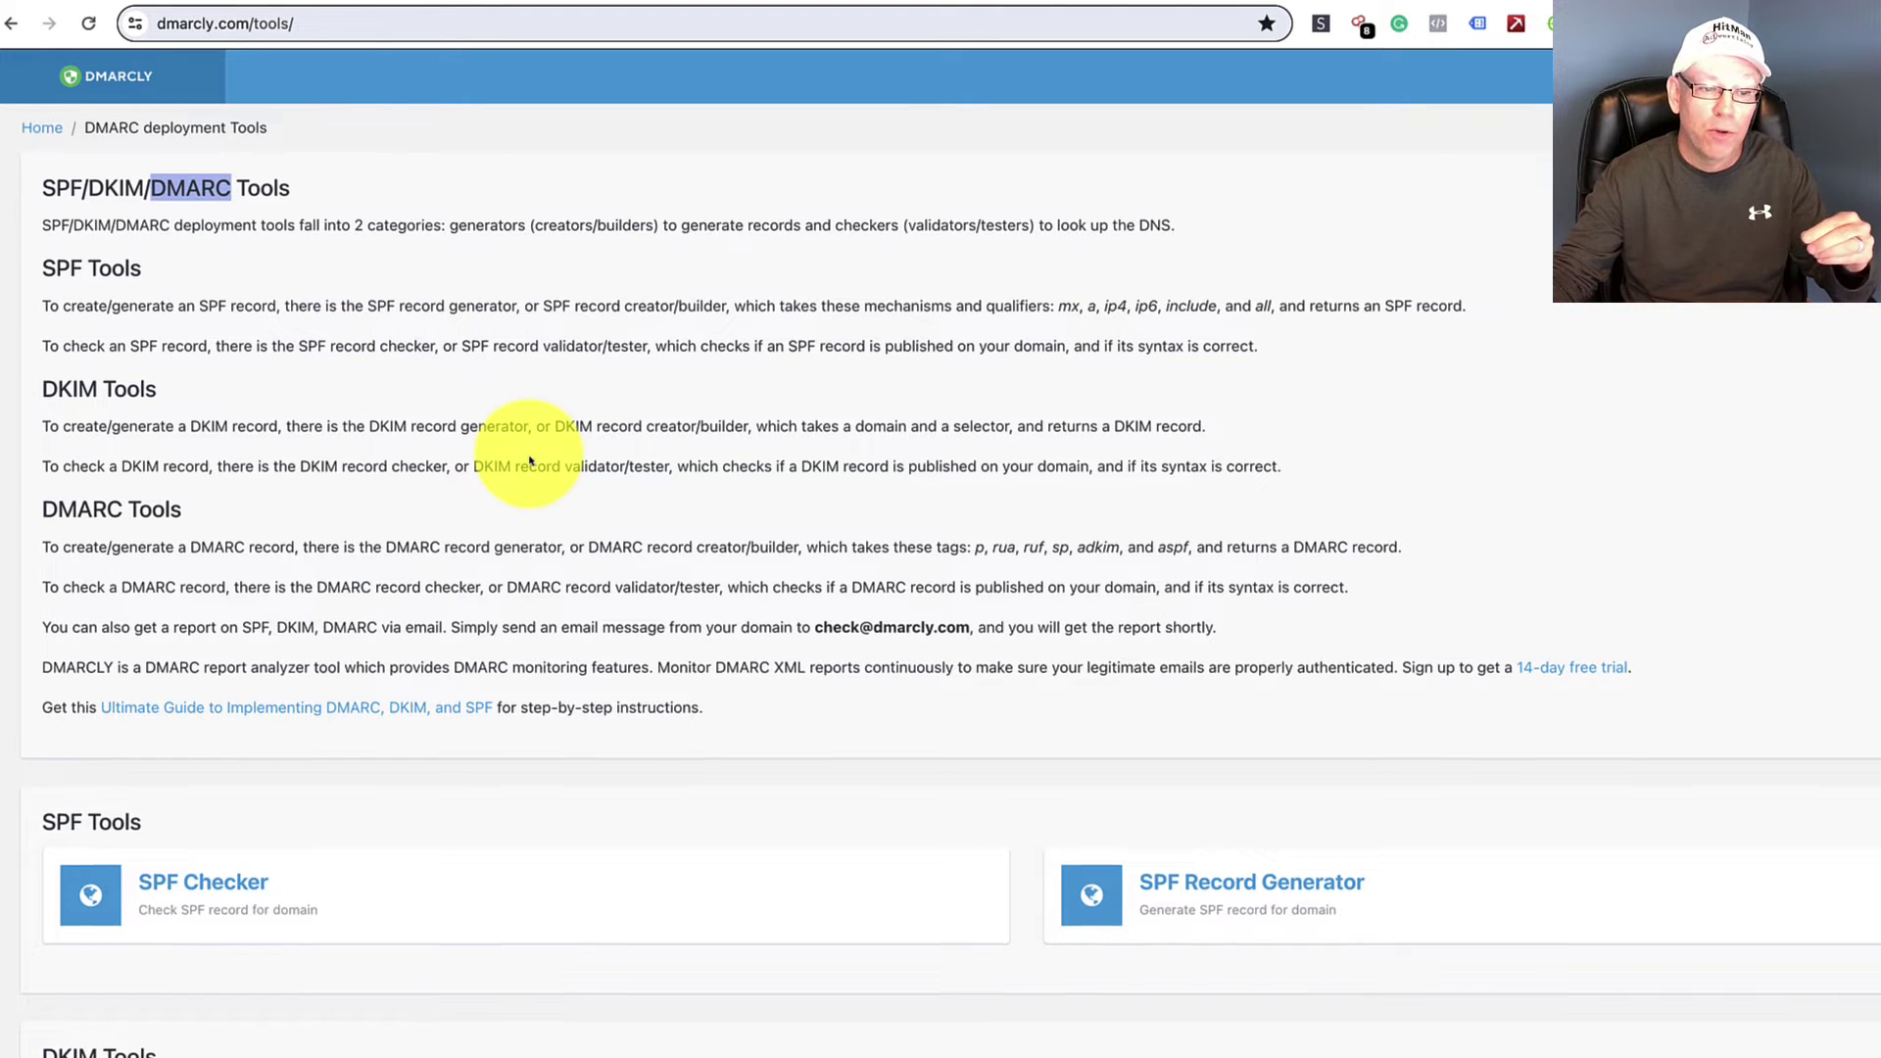
scroll(519, 431, down, 4)
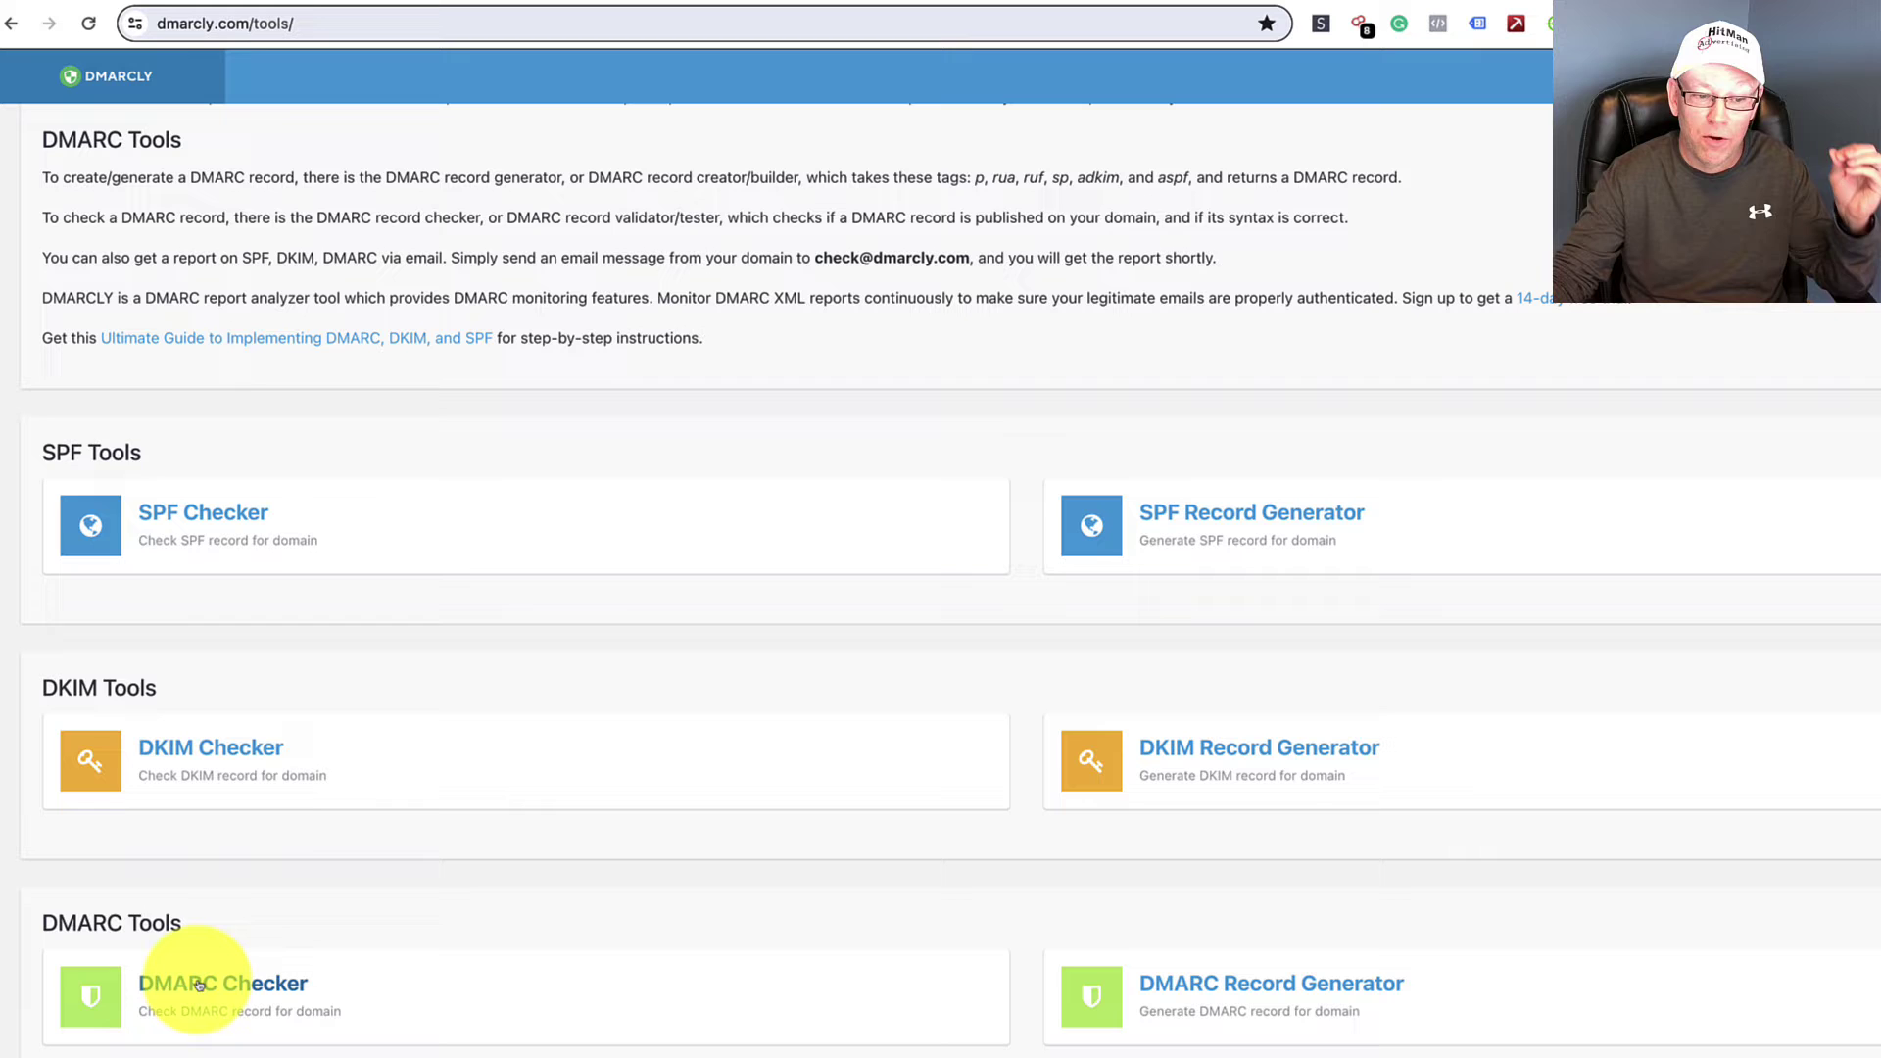
click(199, 984)
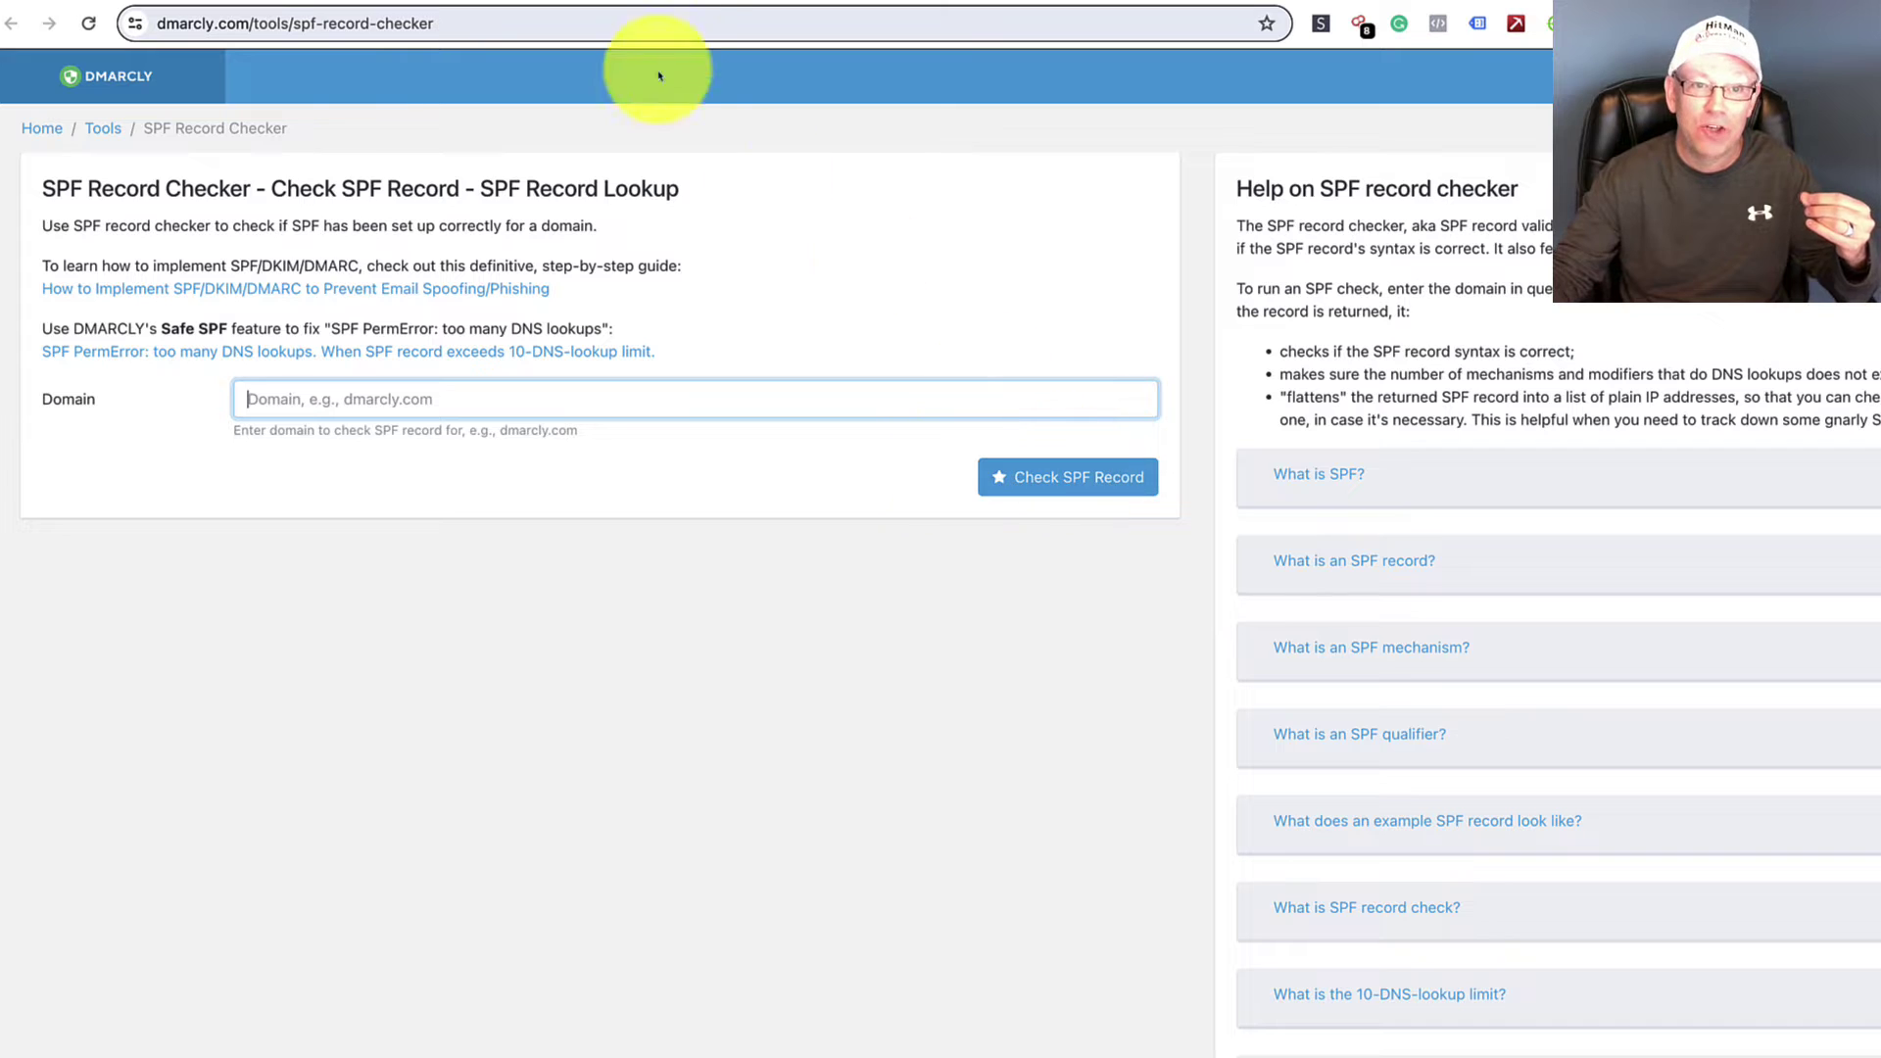
click(725, 4)
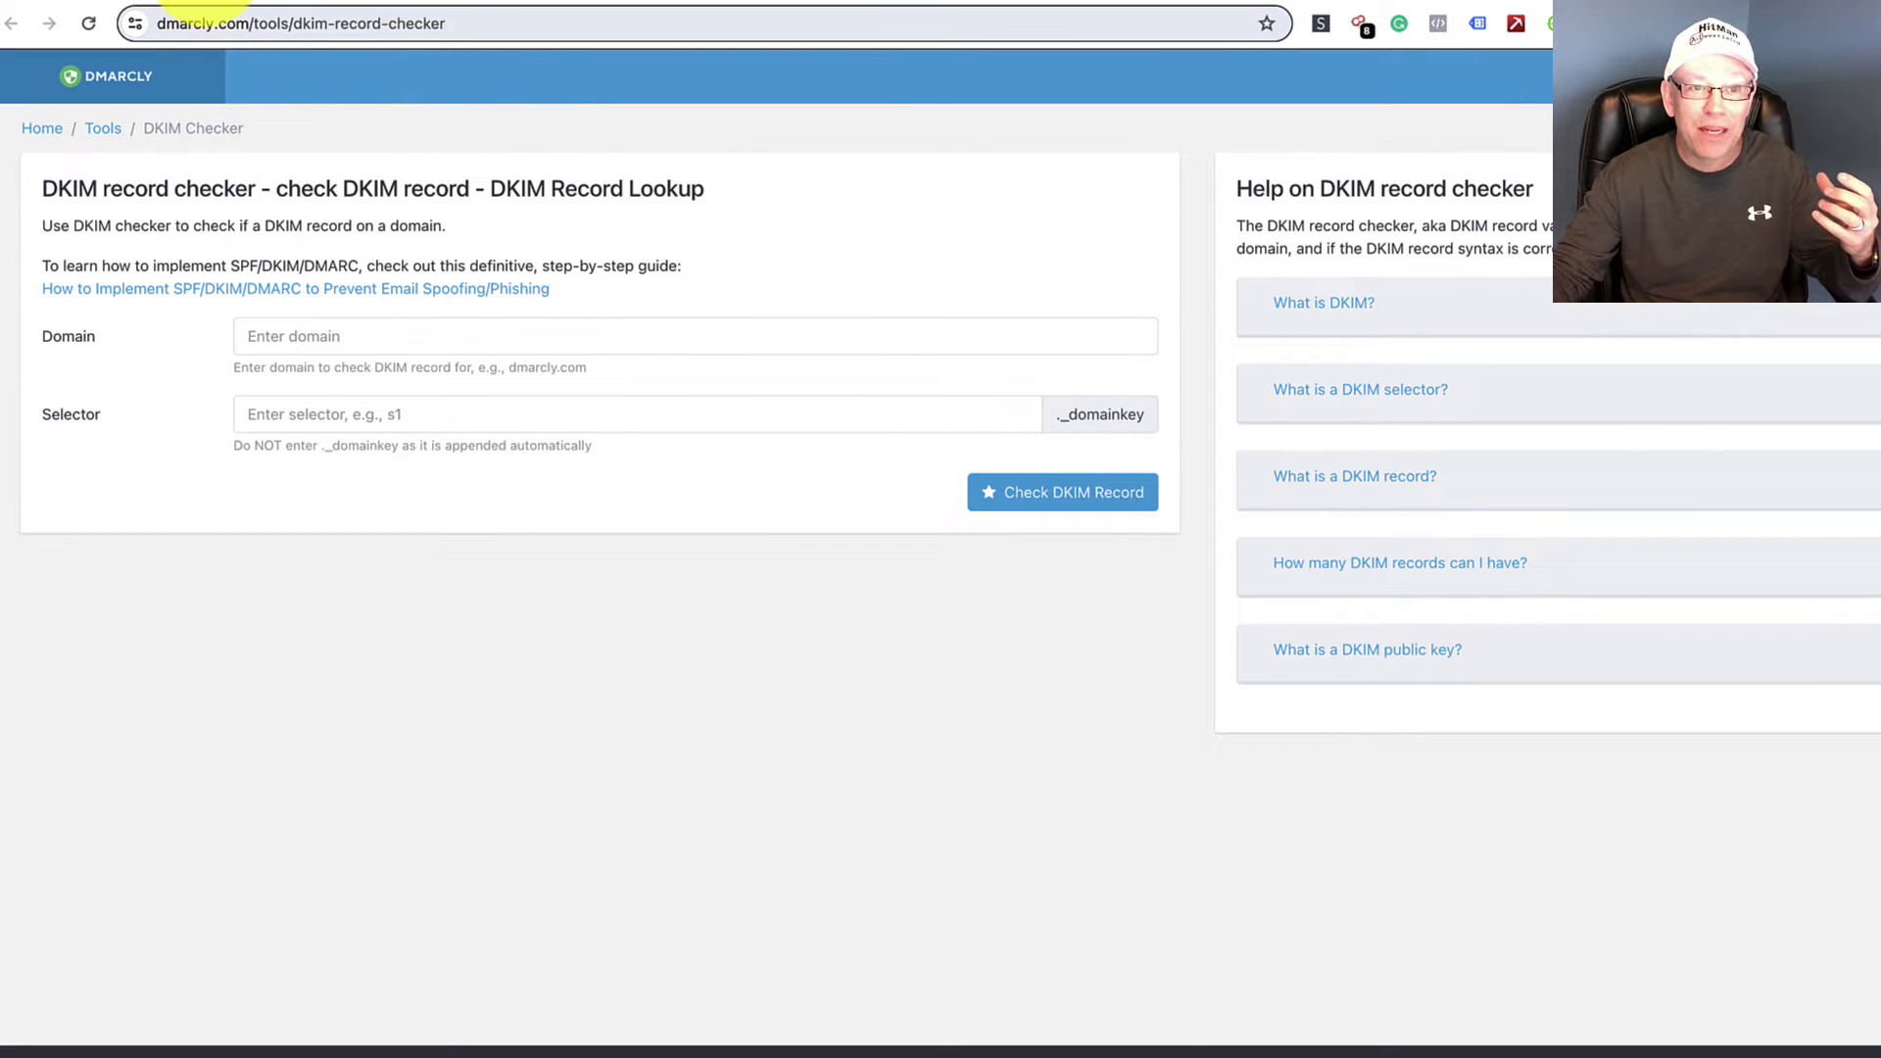
click(196, 4)
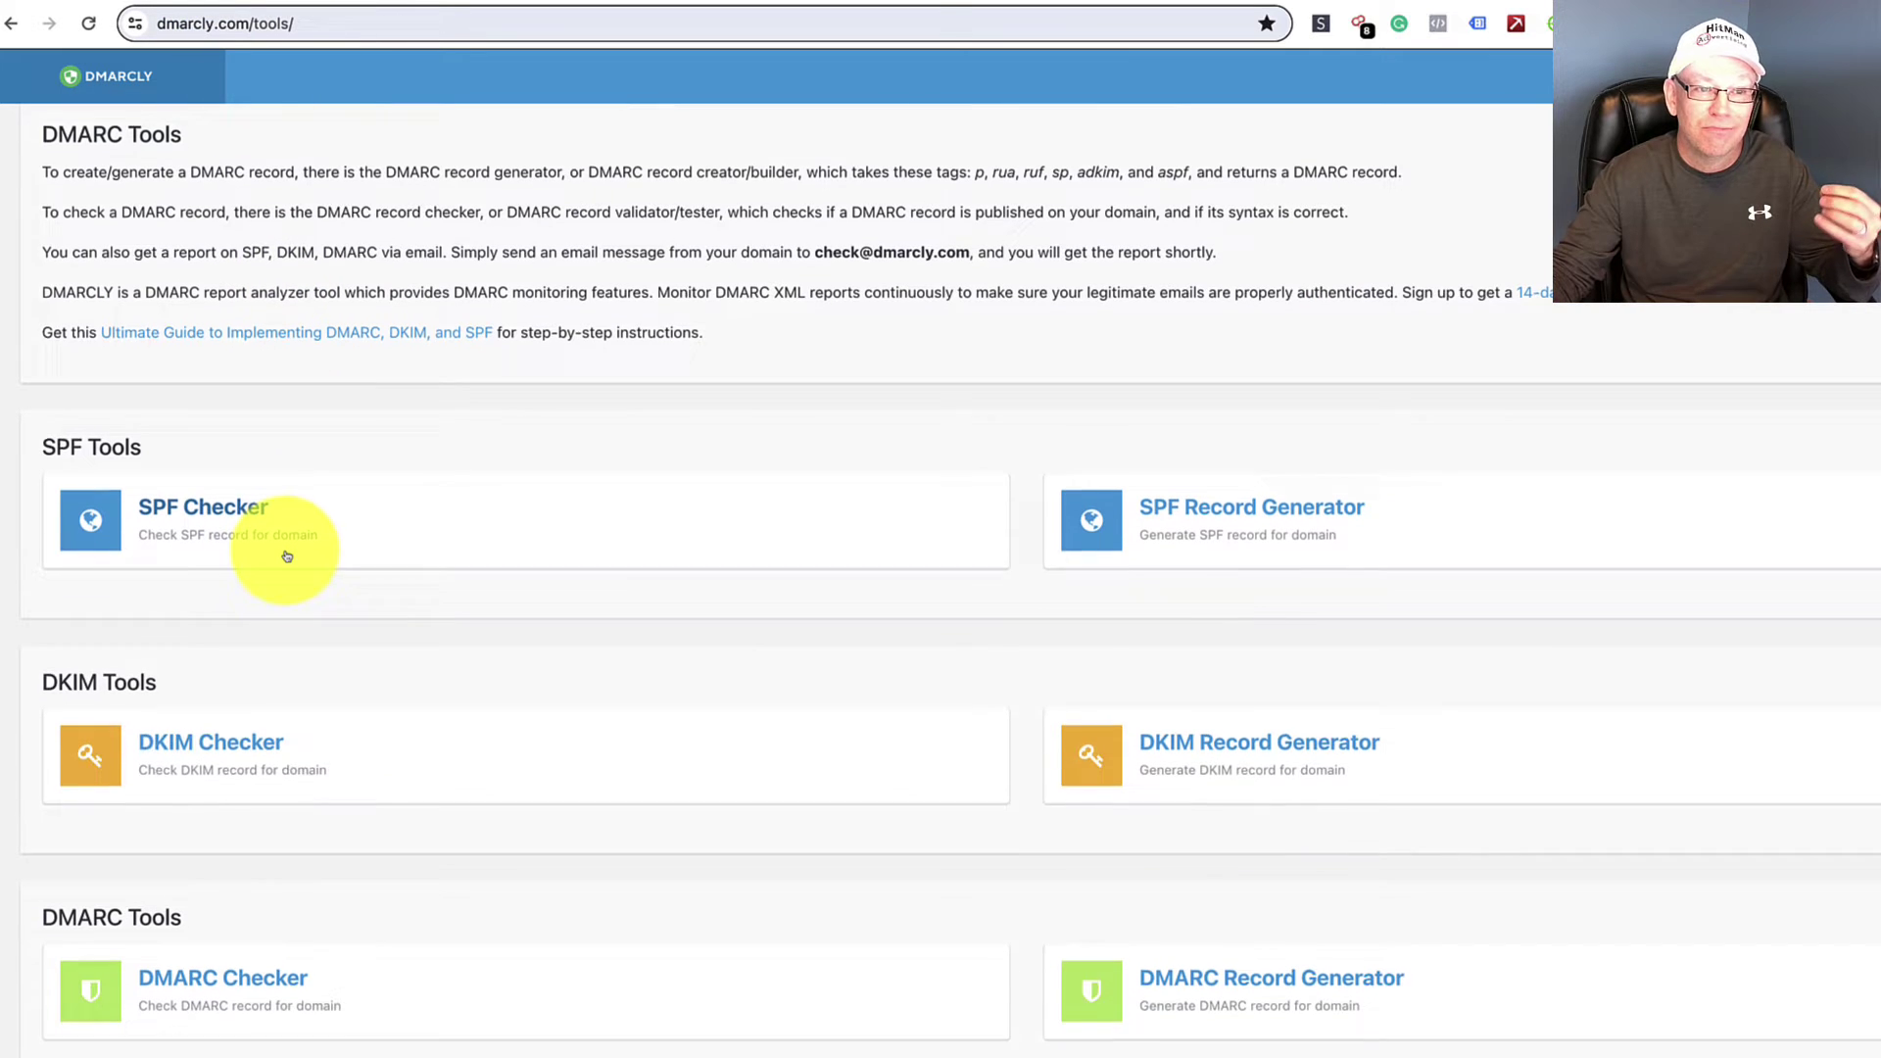
scroll(286, 553, down, 1)
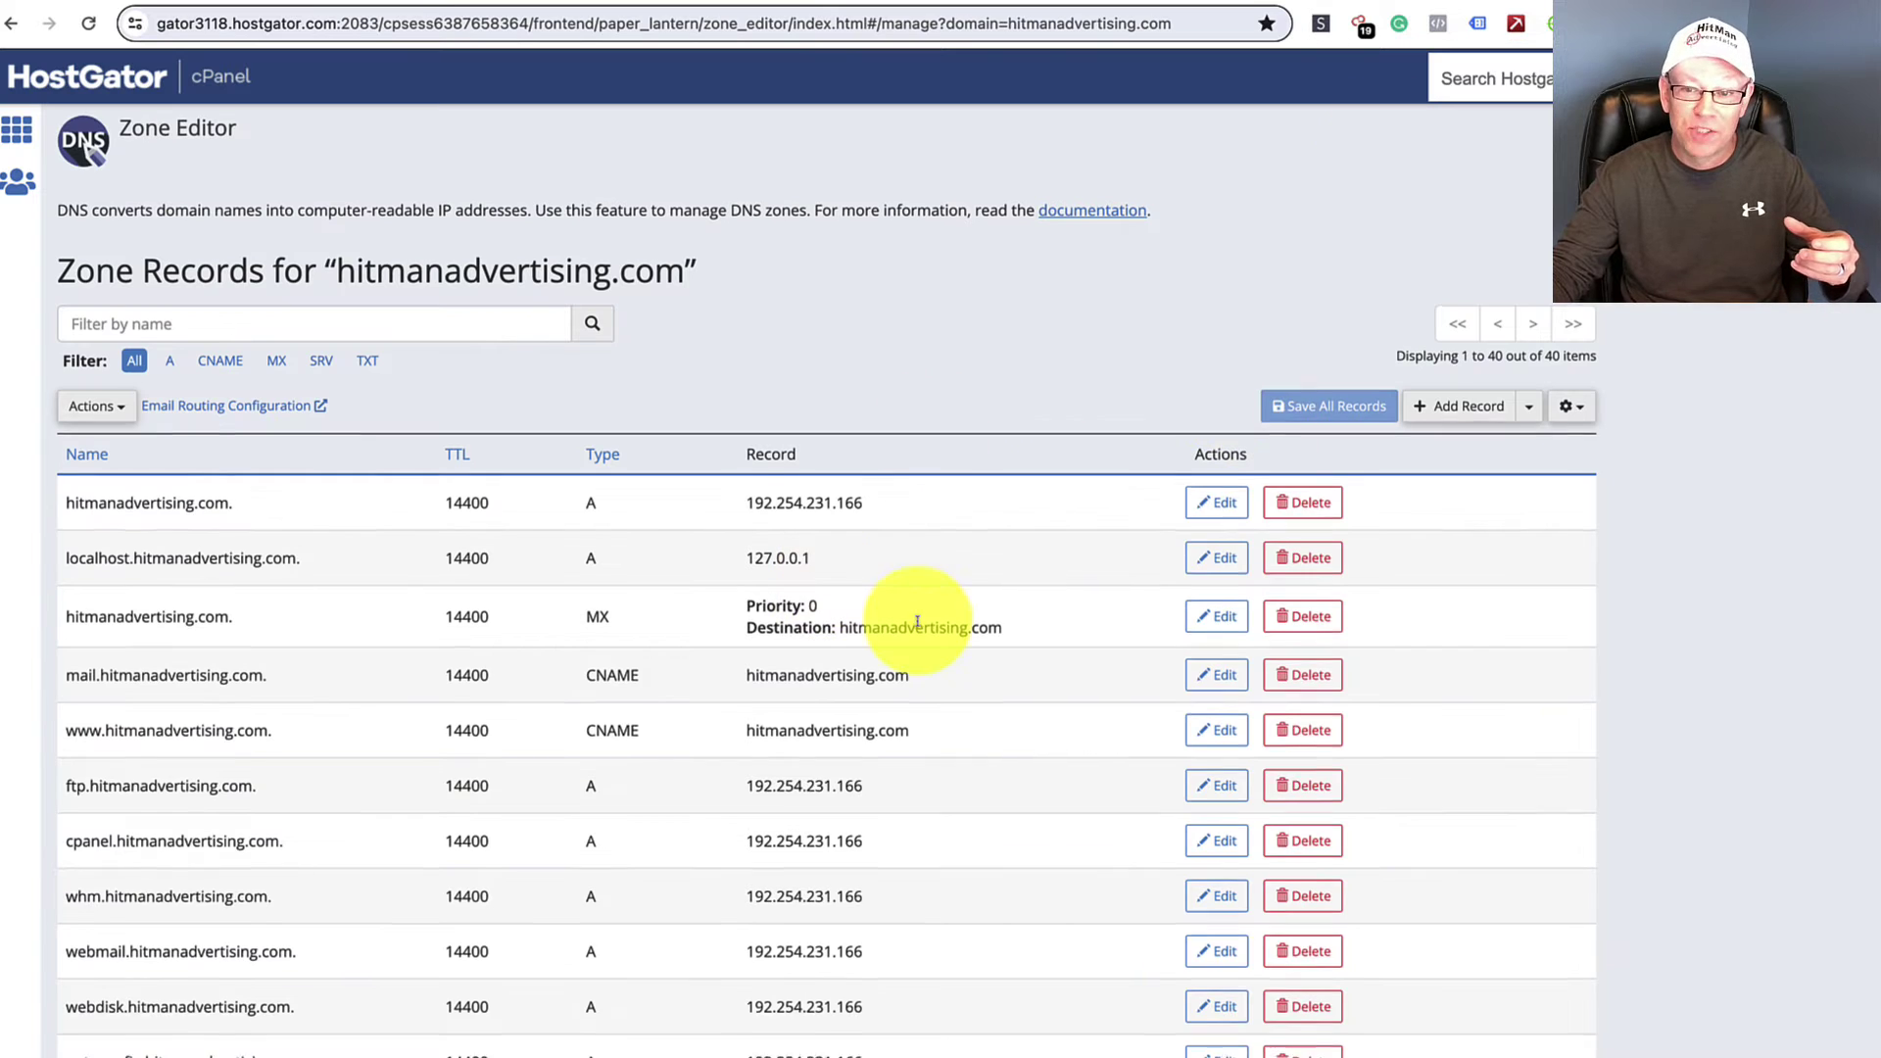
scroll(924, 613, down, 3)
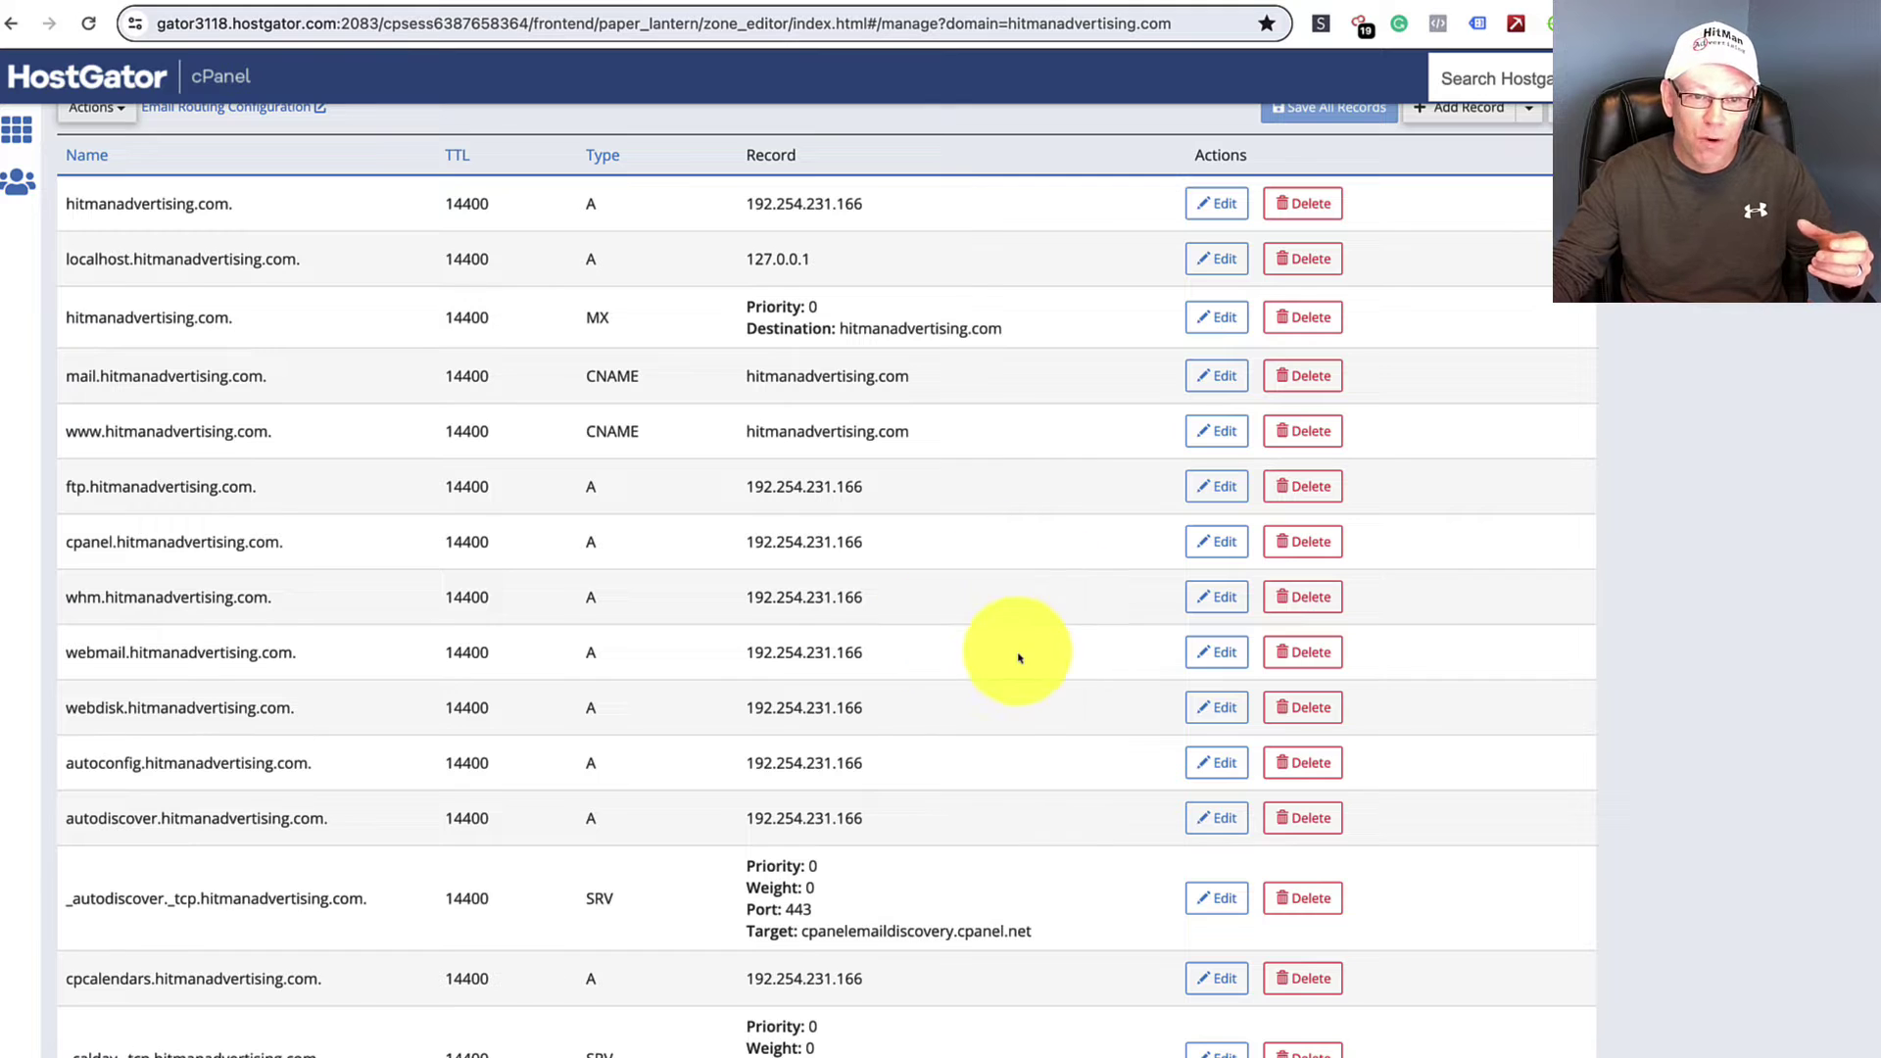
scroll(1018, 654, up, 3)
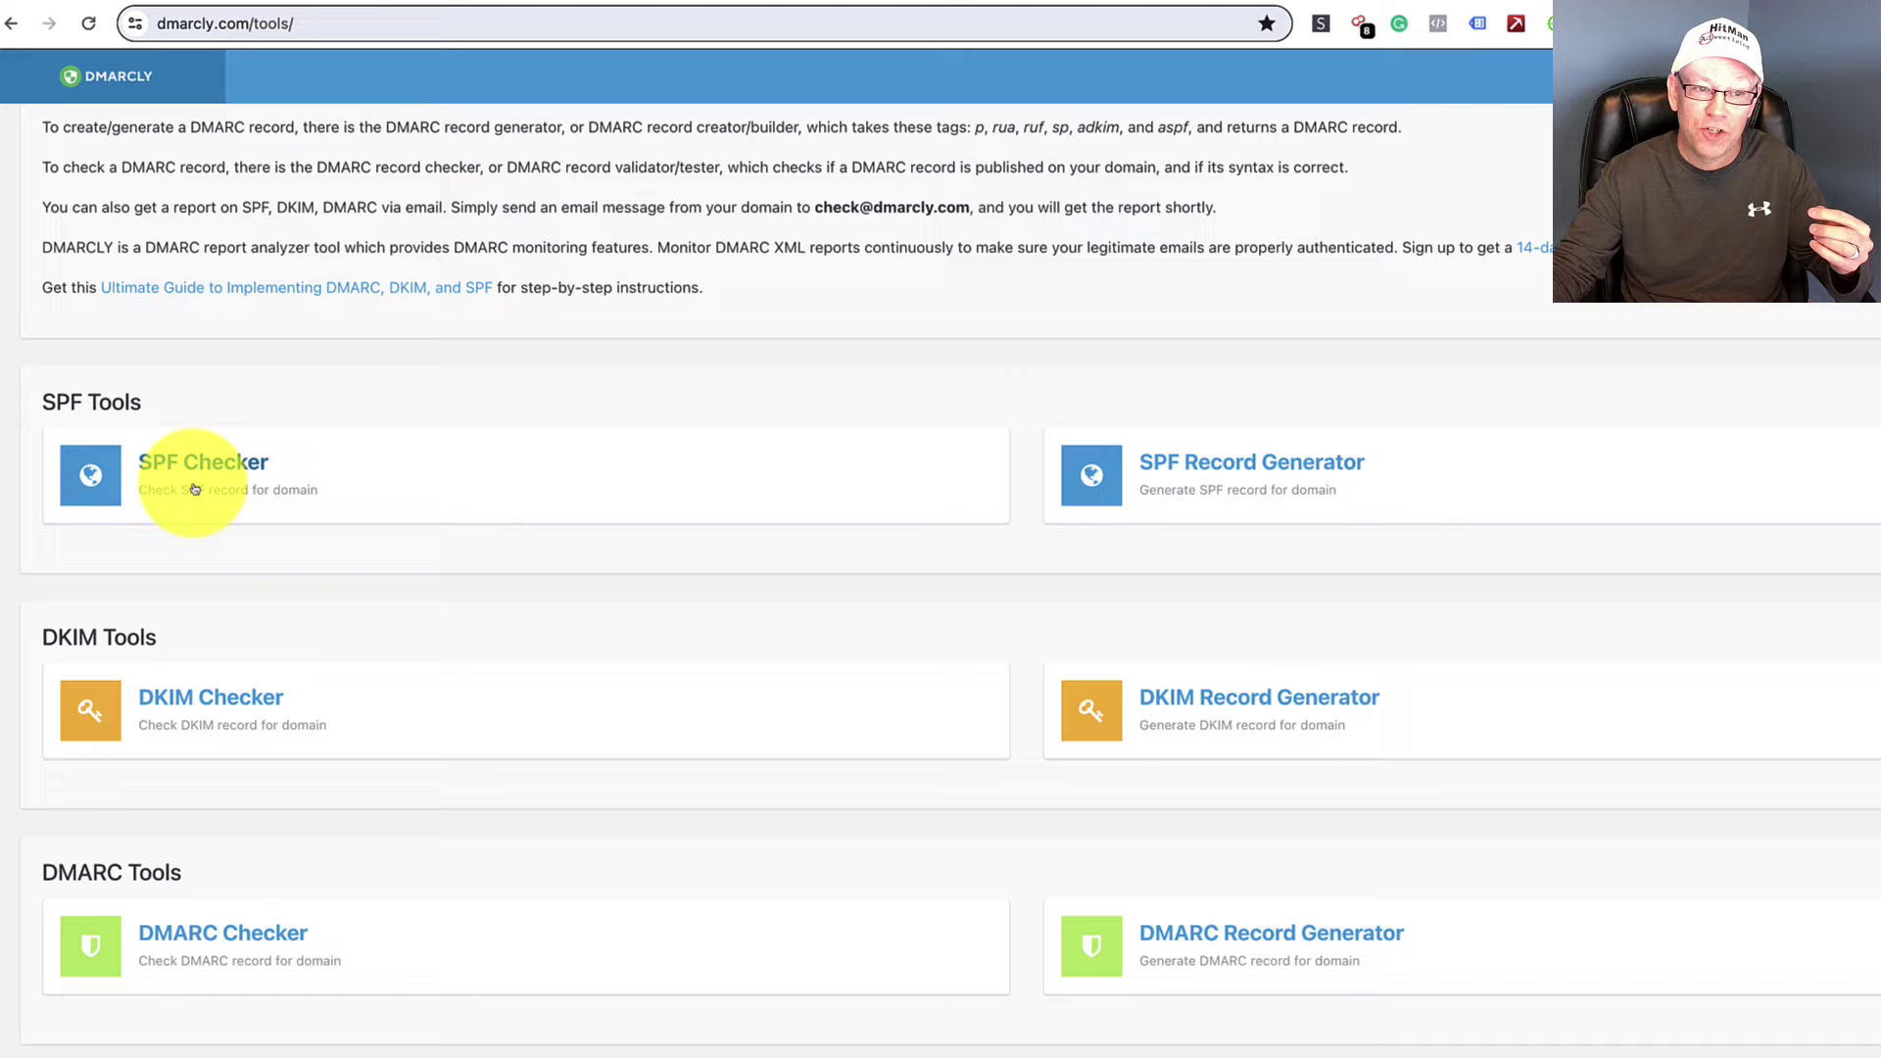
Scroll through the DMARCLY SPF/DKIM/DMARC tools list
scroll(345, 650, down, 5)
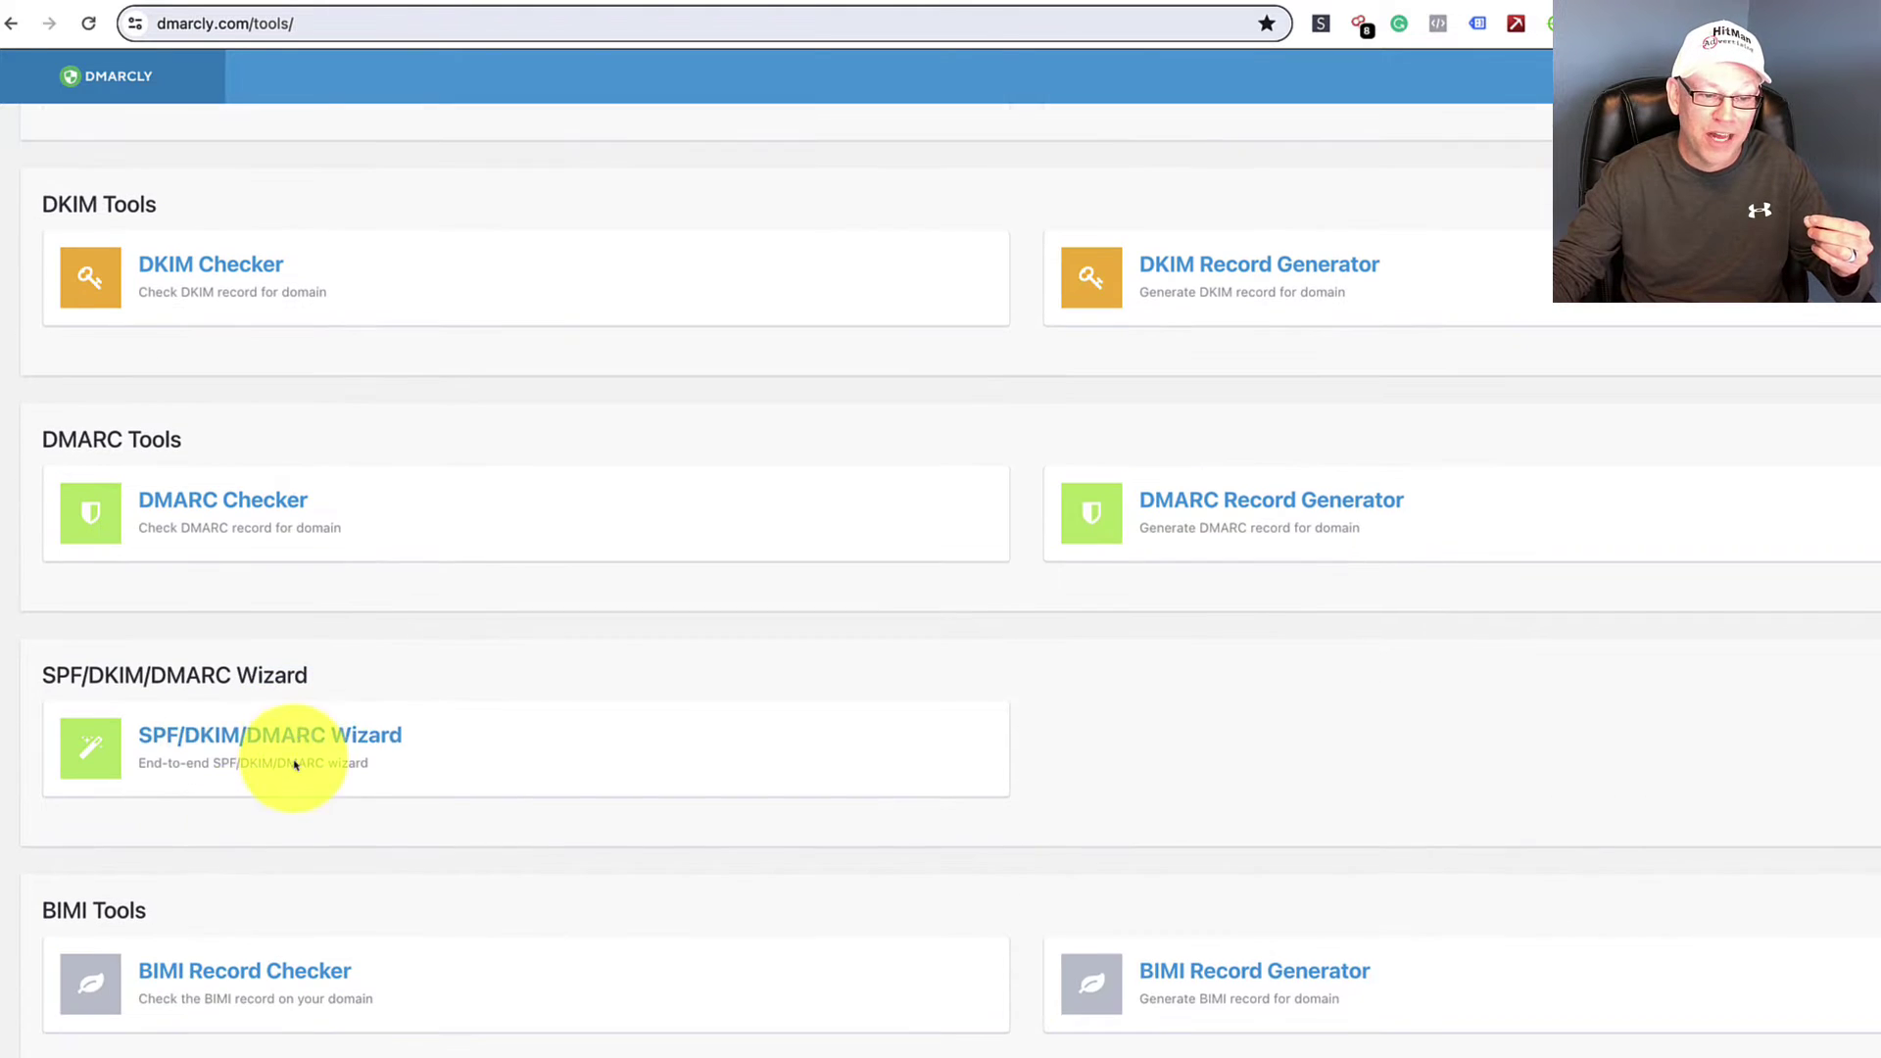
scroll(227, 875, down, 5)
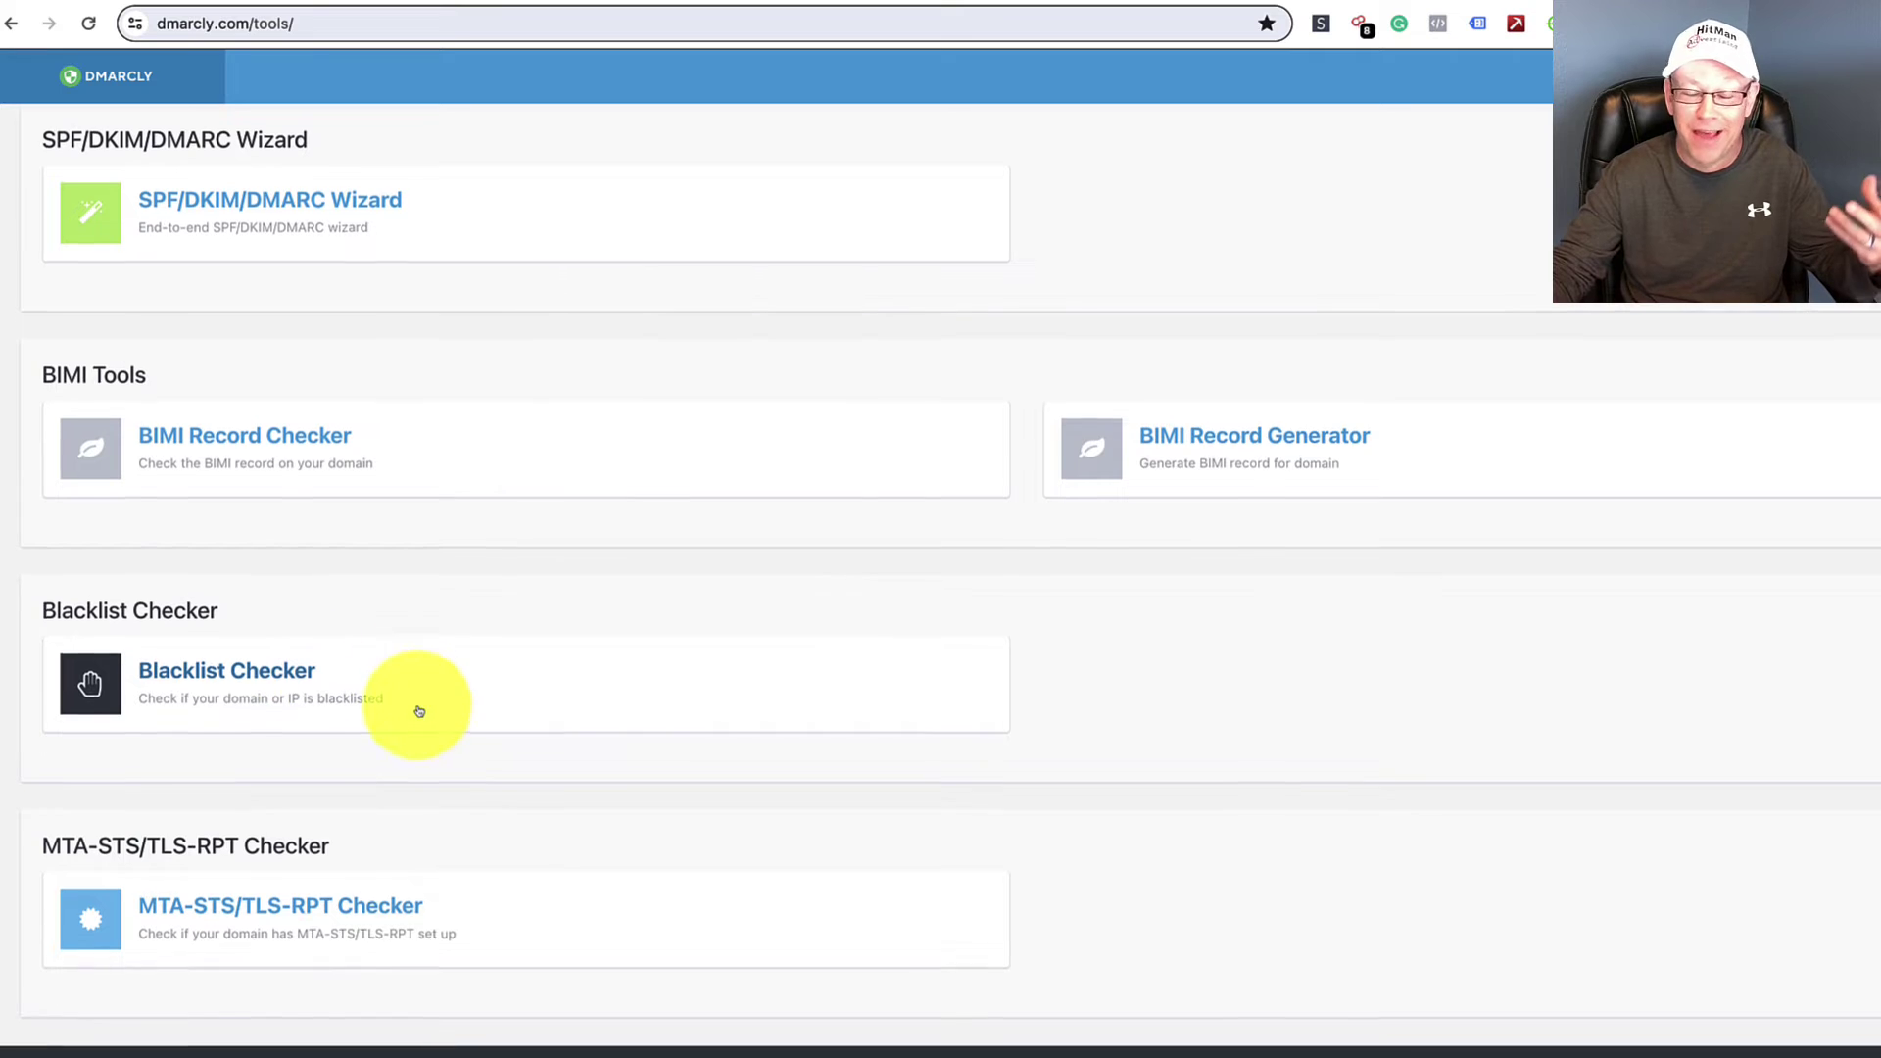
scroll(412, 715, up, 10)
scroll(373, 742, down, 4)
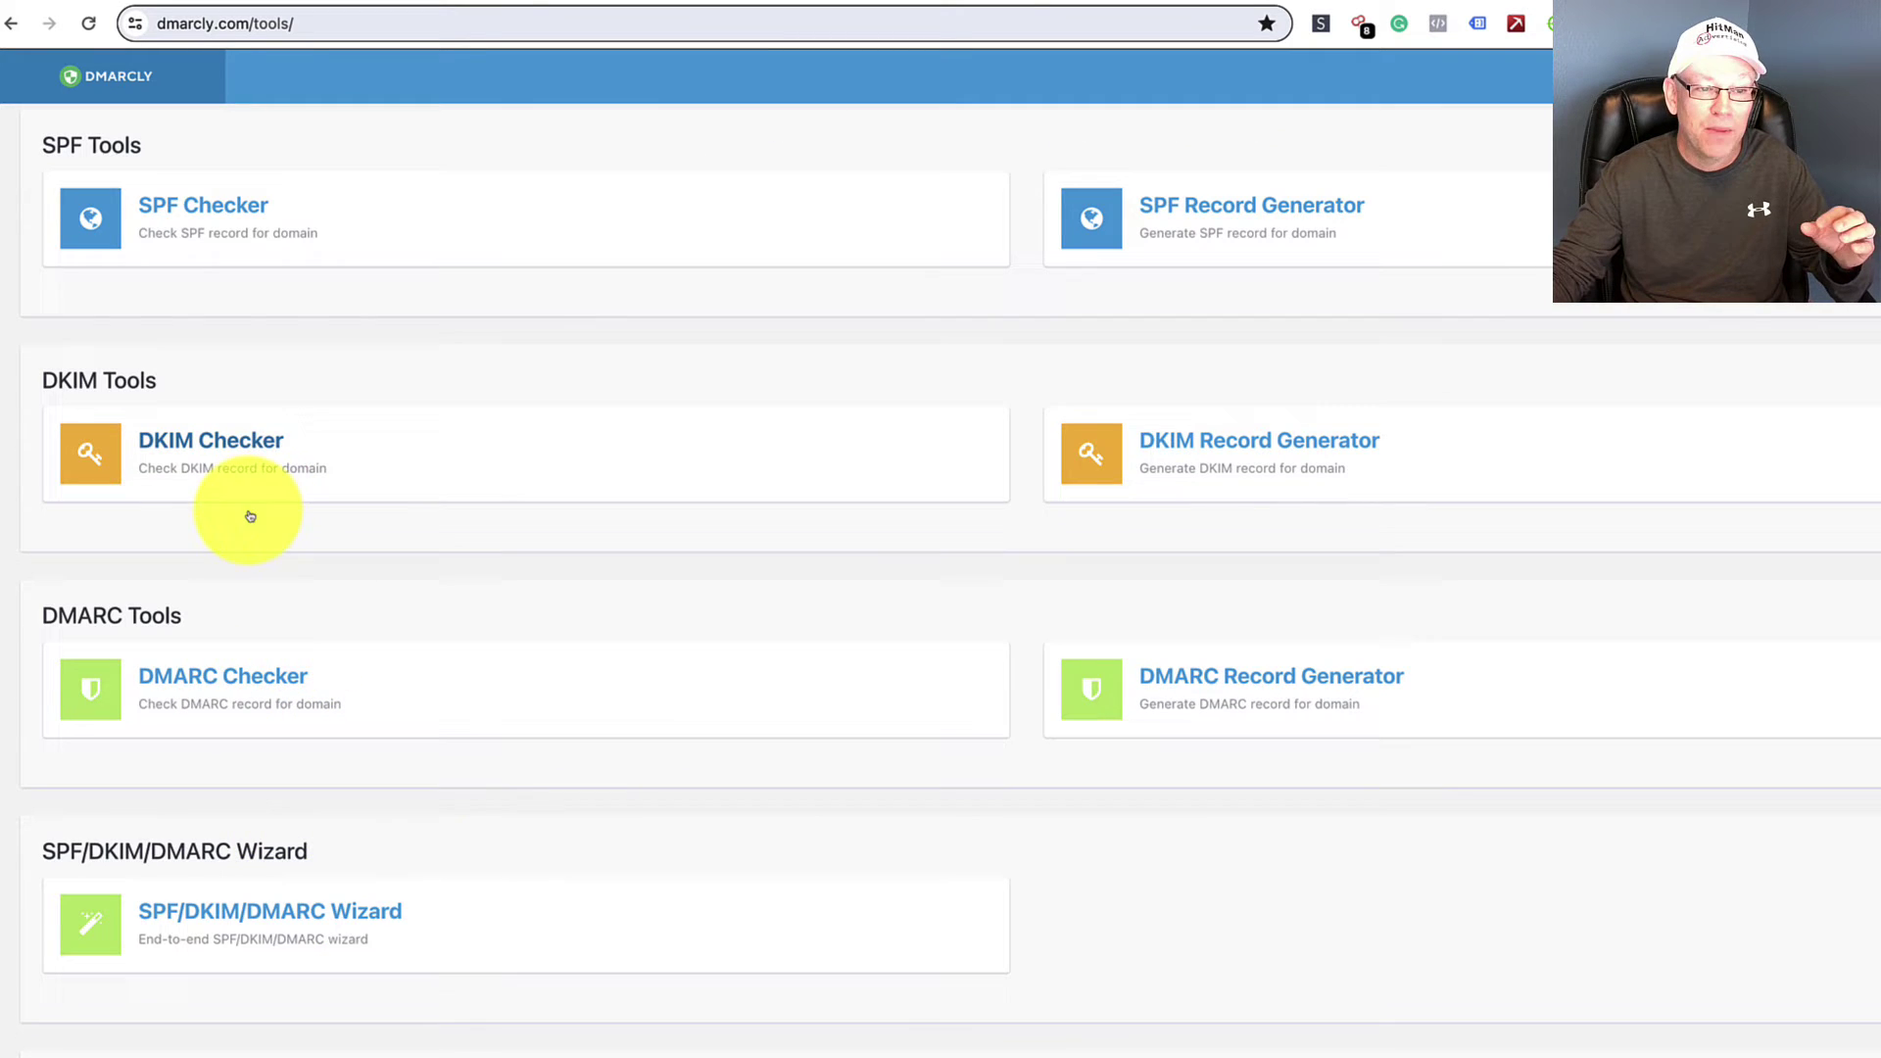
scroll(422, 693, up, 1)
scroll(422, 693, up, 6)
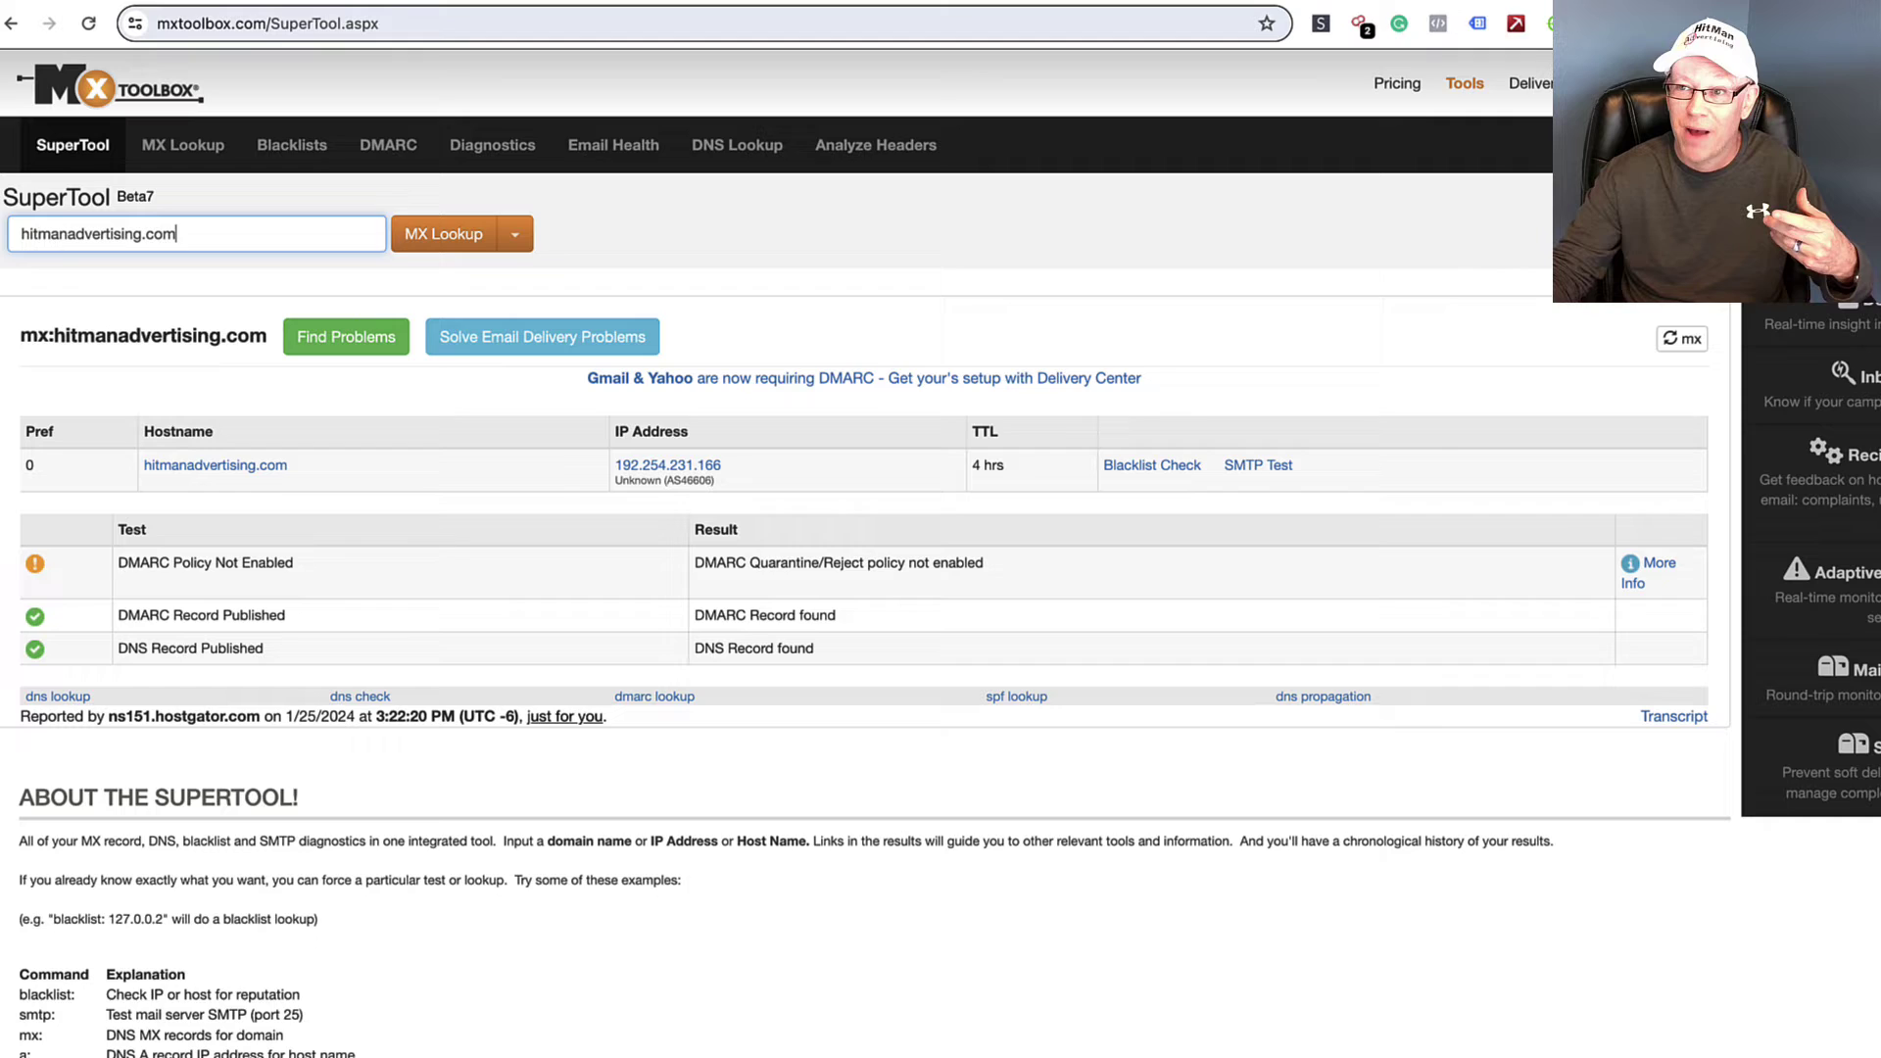
Switch to the GoDaddy 'Add a CNAME record' help article with Ctrl+Tab
key(ctrl+Tab)
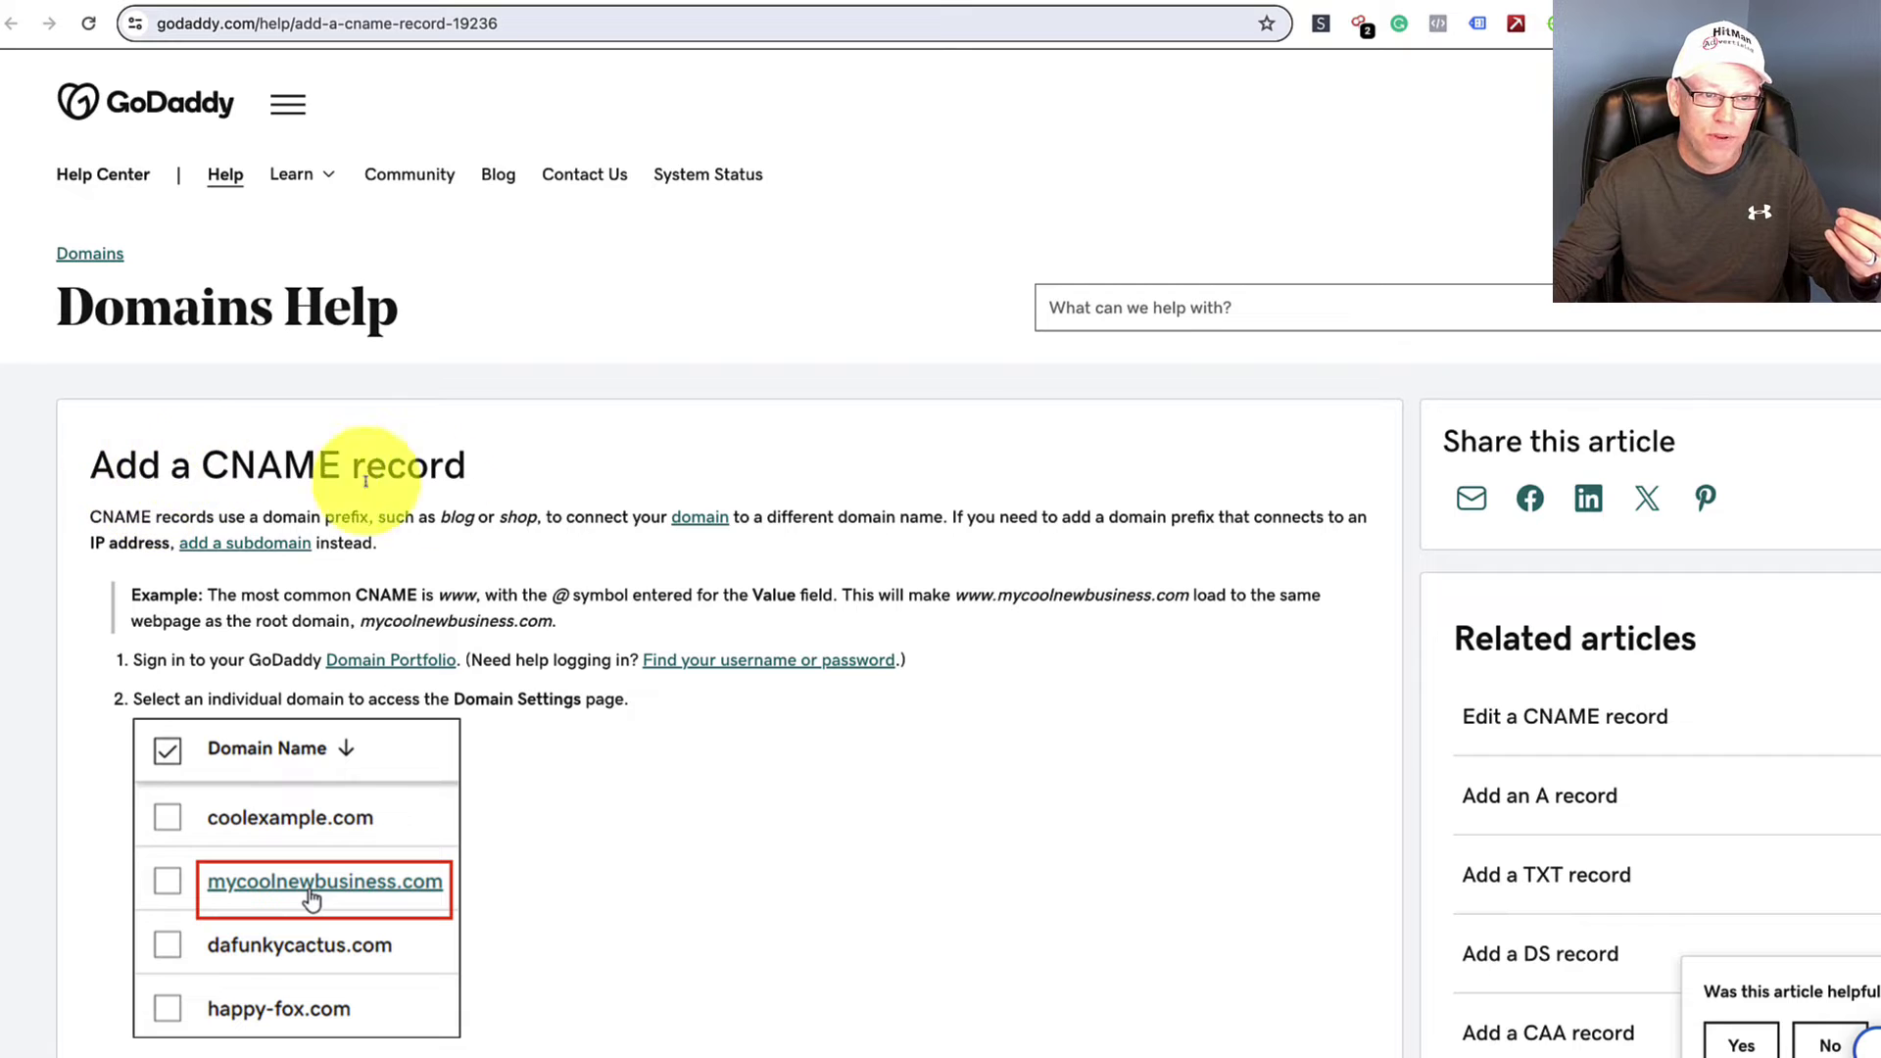
Scroll through the steps of the GoDaddy 'Add a CNAME record' article
scroll(472, 498, down, 1)
scroll(480, 516, down, 1)
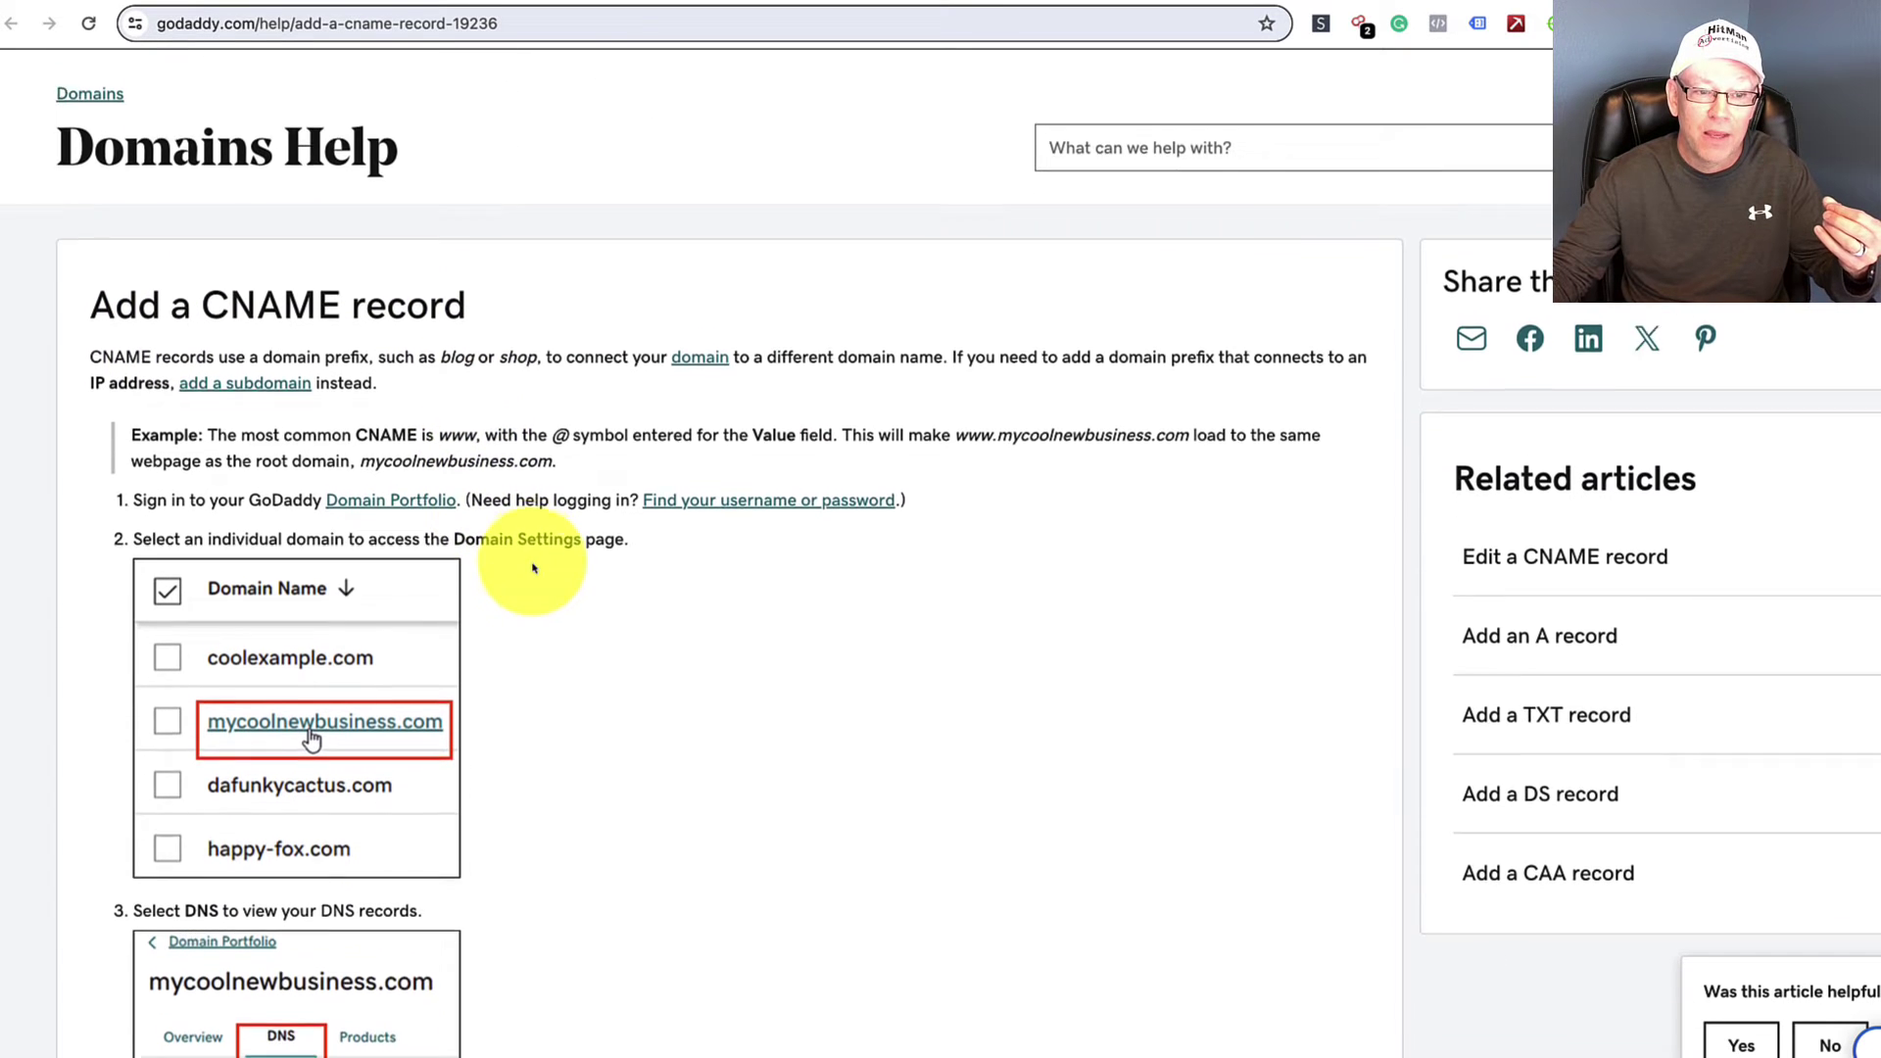
scroll(608, 563, down, 3)
scroll(608, 565, down, 1)
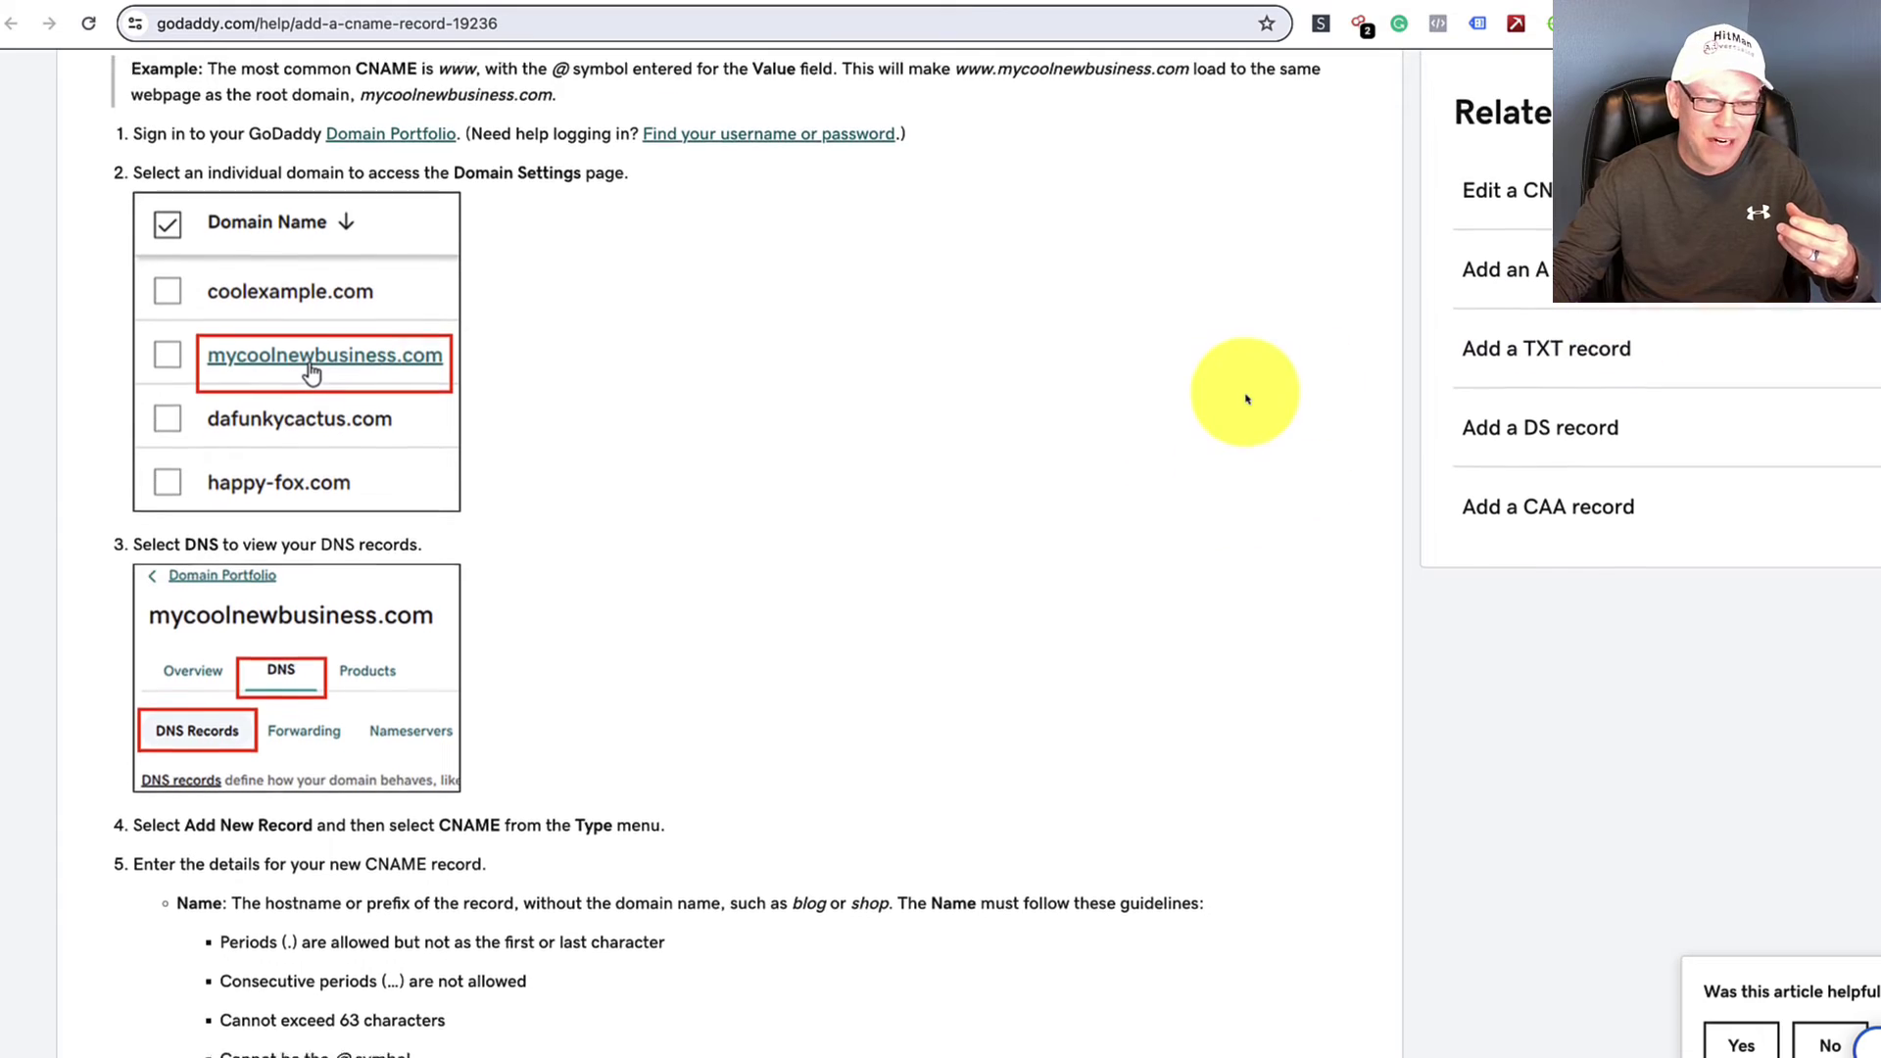
scroll(1156, 421, down, 4)
scroll(442, 475, down, 8)
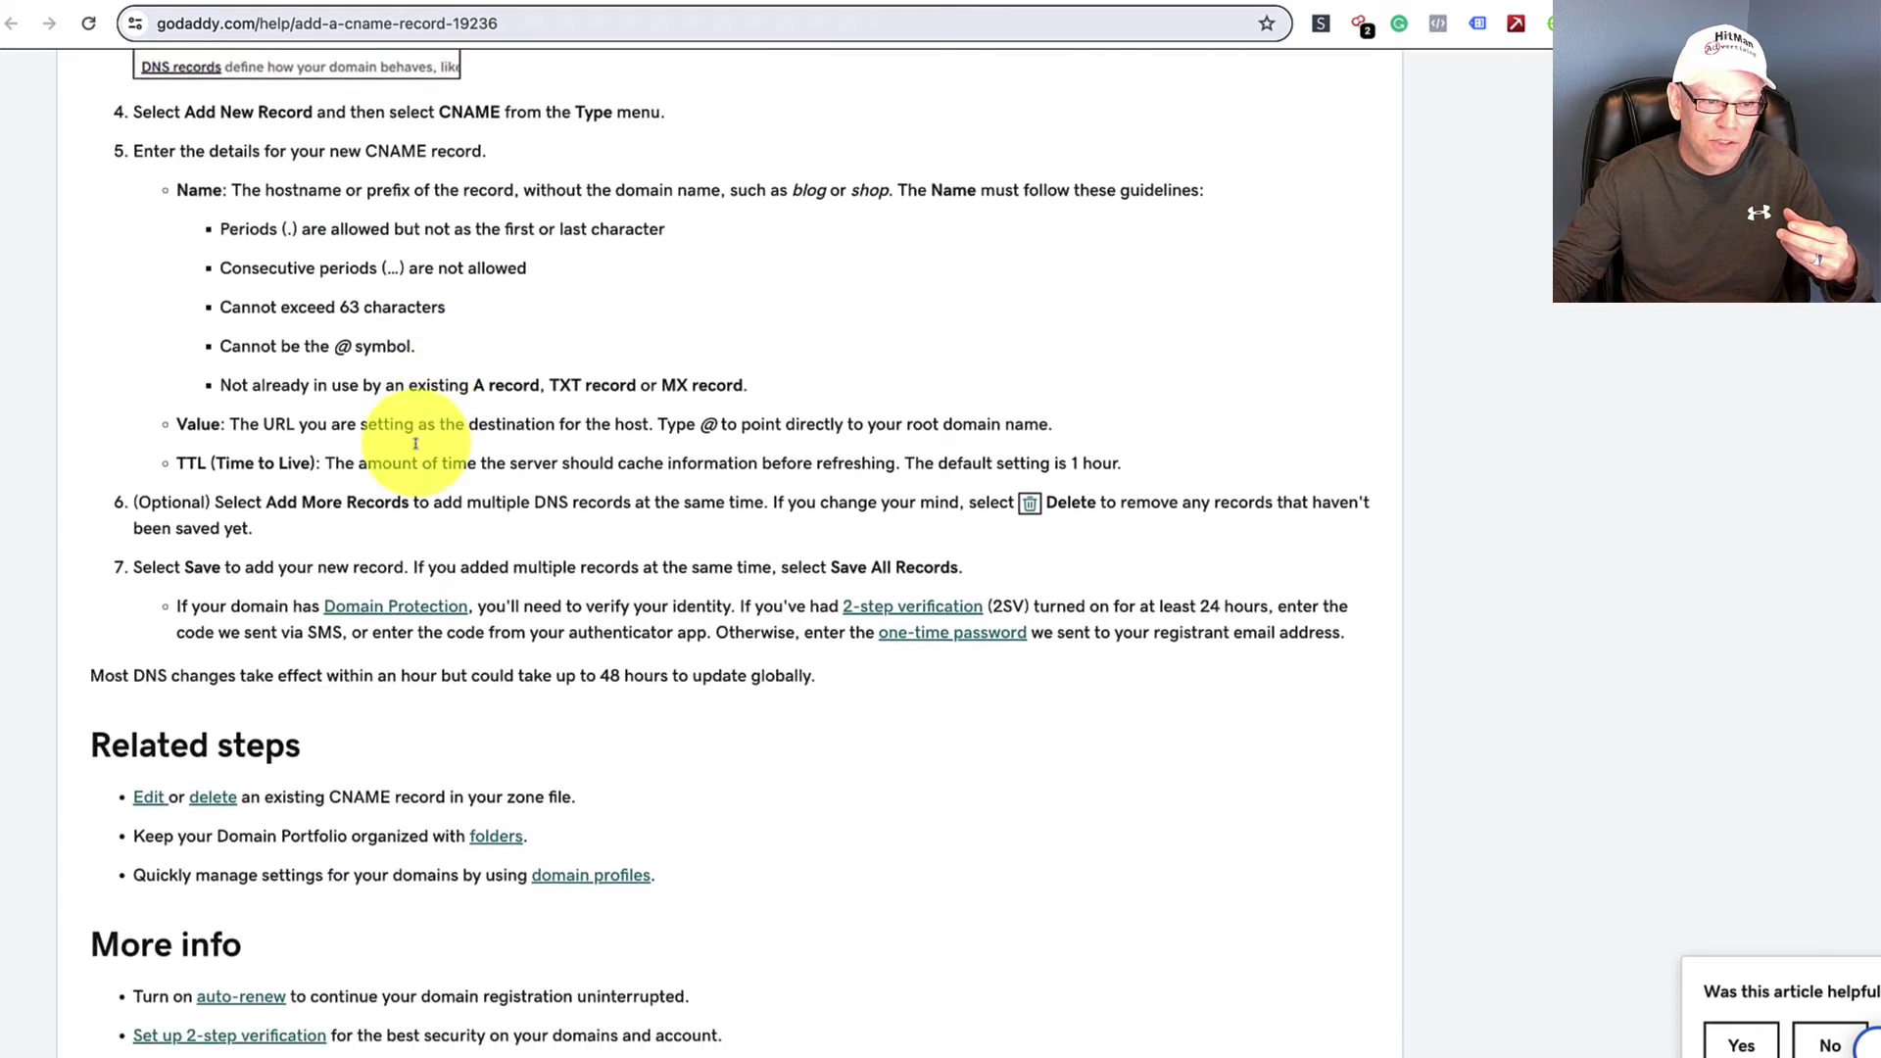
scroll(346, 613, up, 15)
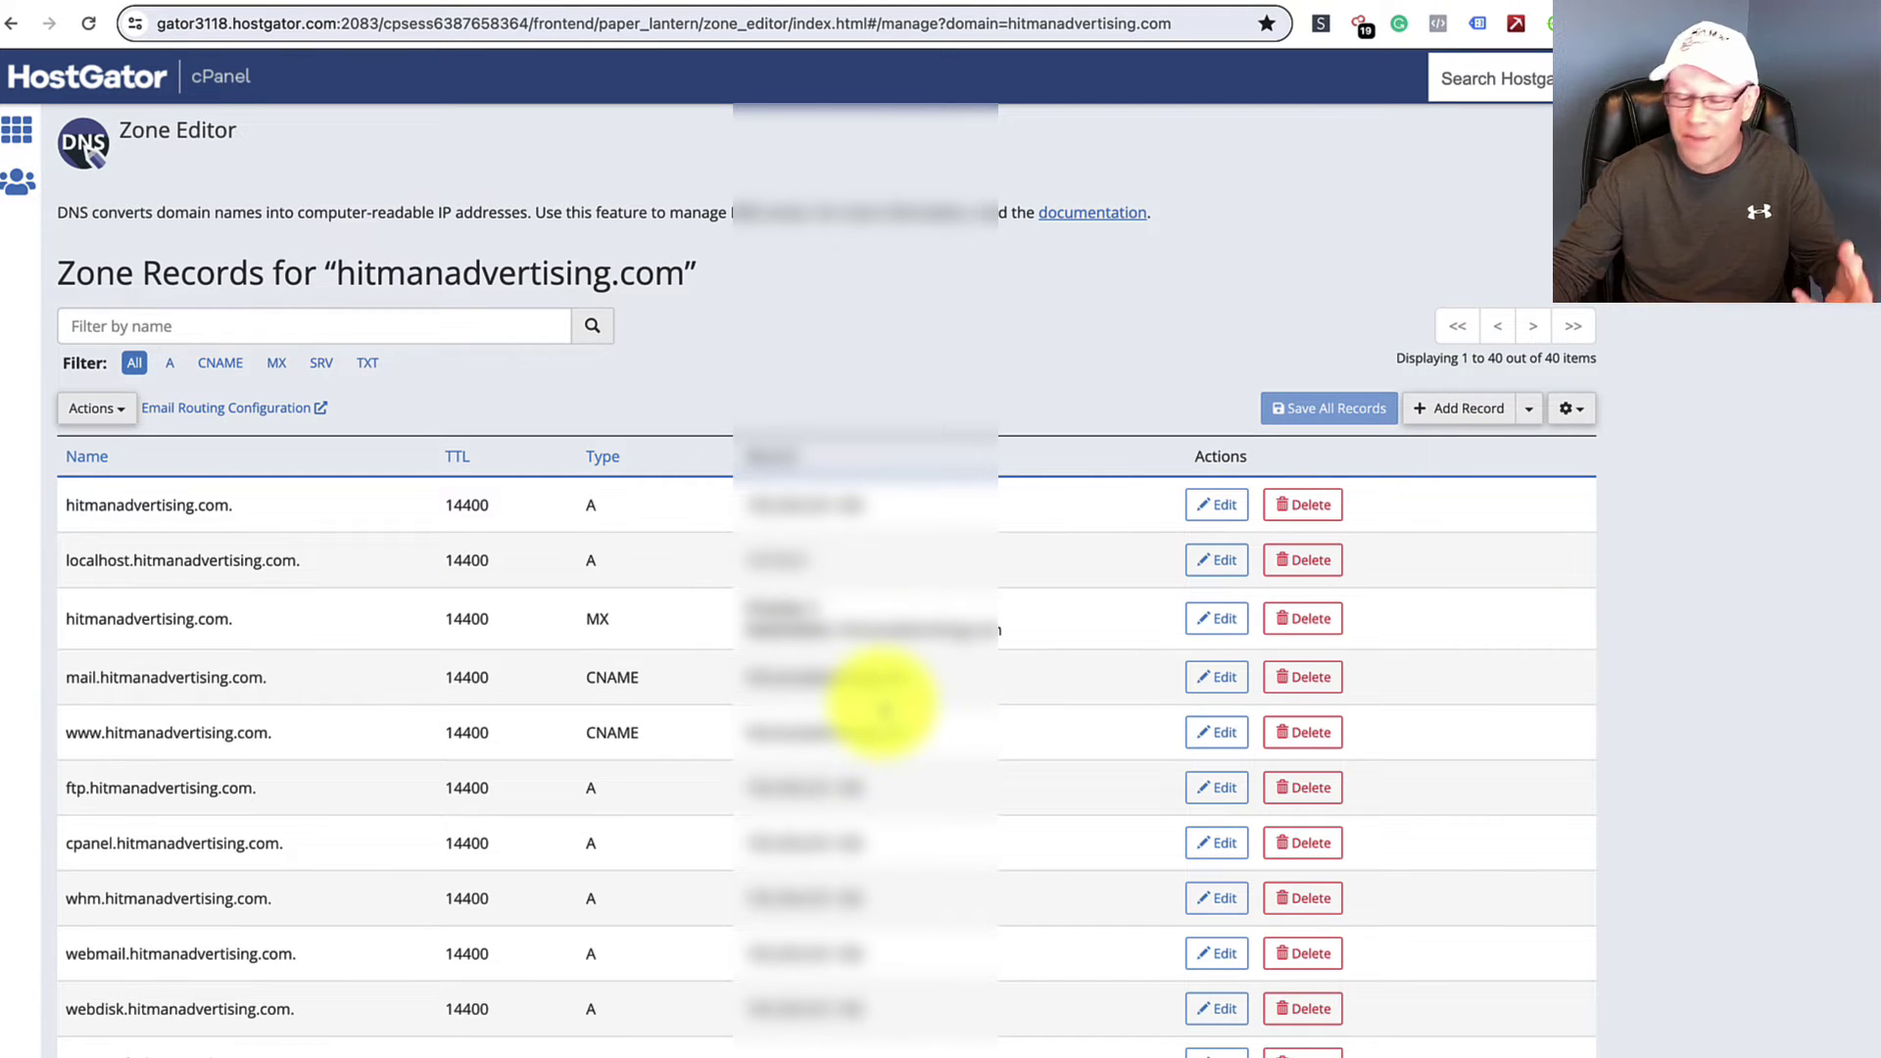
Scroll through the hitmanadvertising.com DNS records in the HostGator Zone Editor
scroll(881, 707, down, 2)
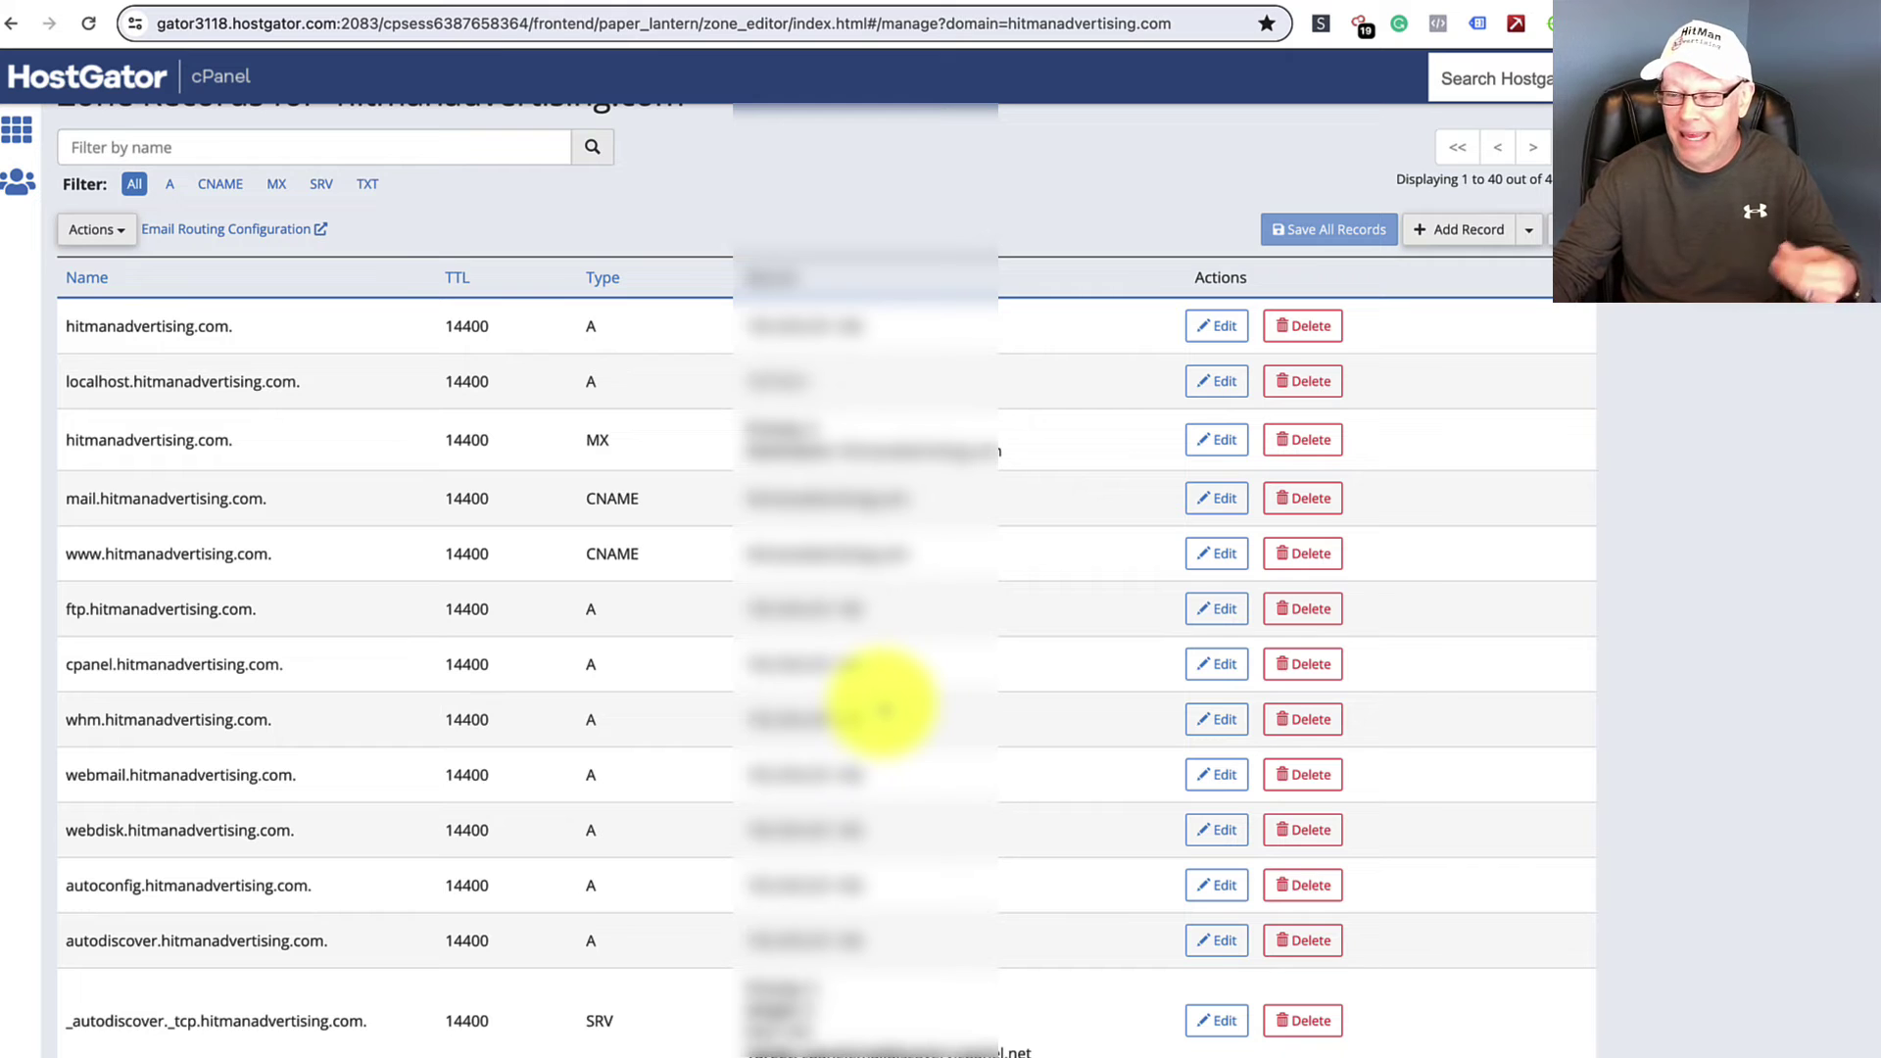
scroll(883, 707, down, 1)
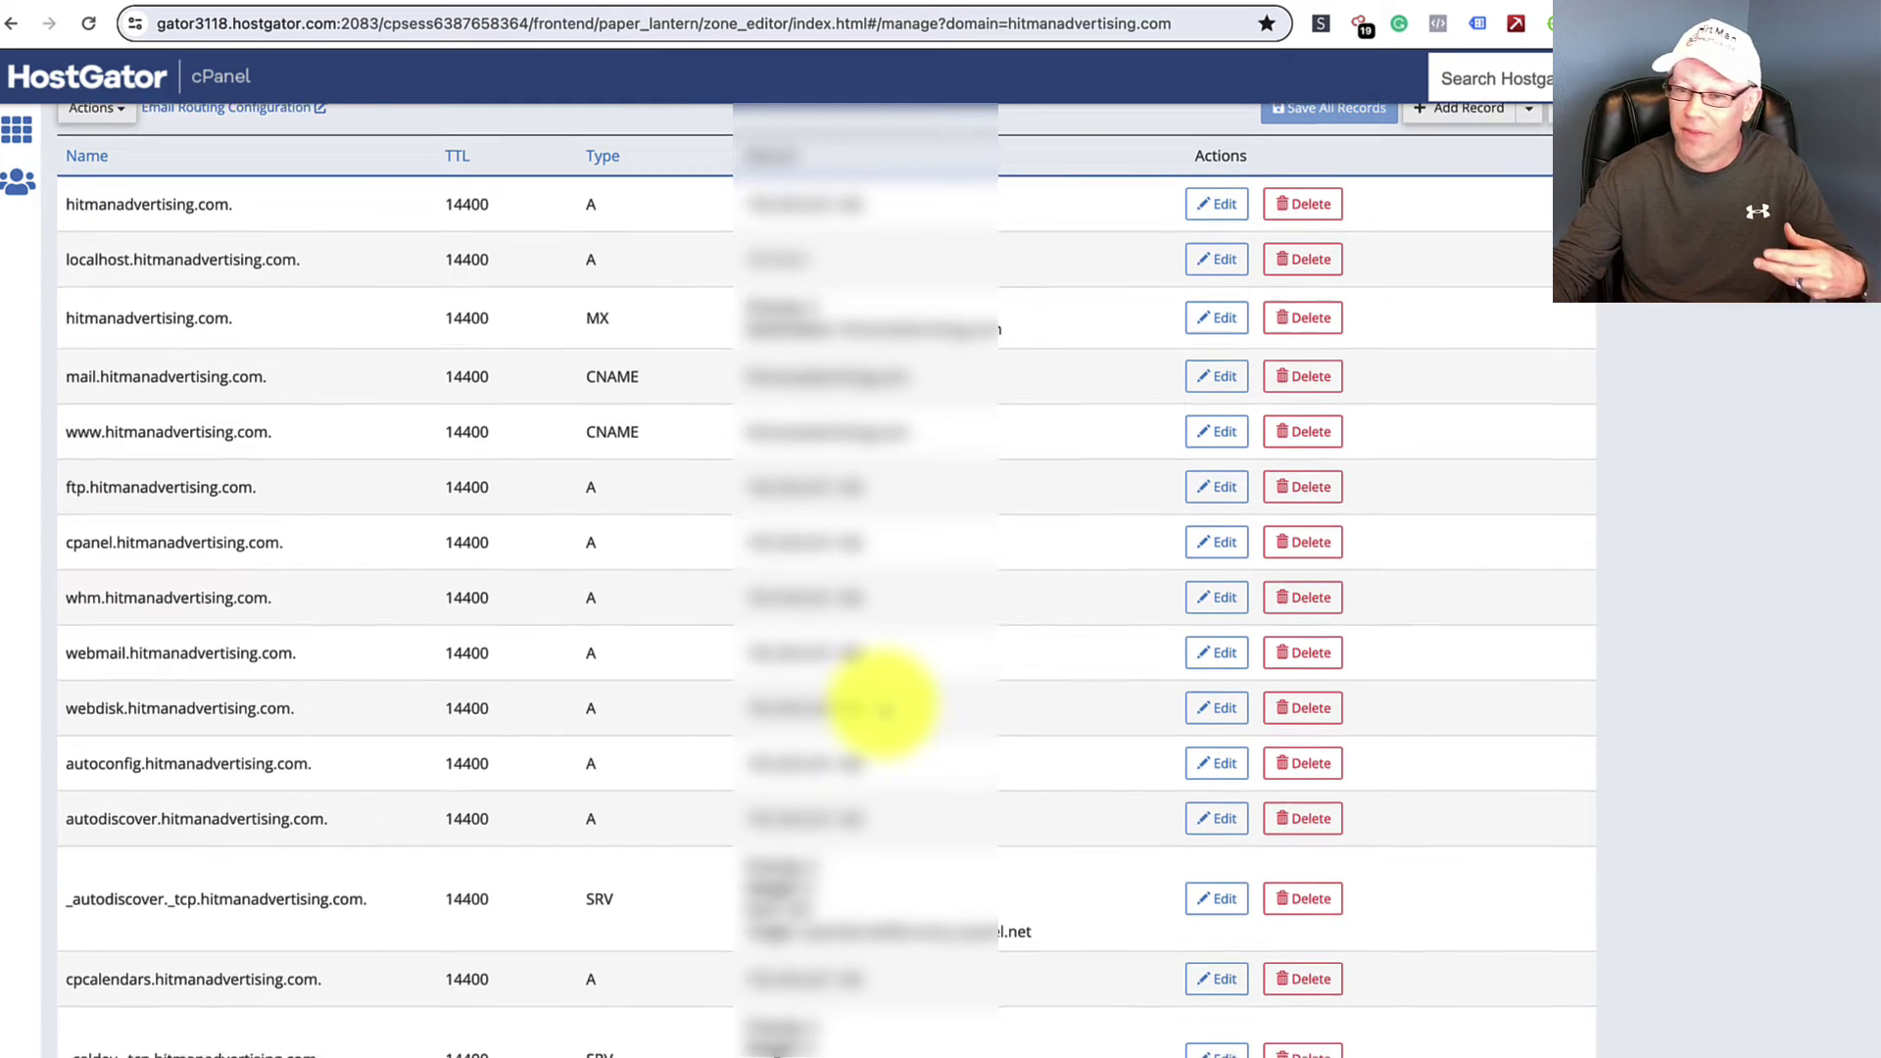
scroll(882, 706, down, 2)
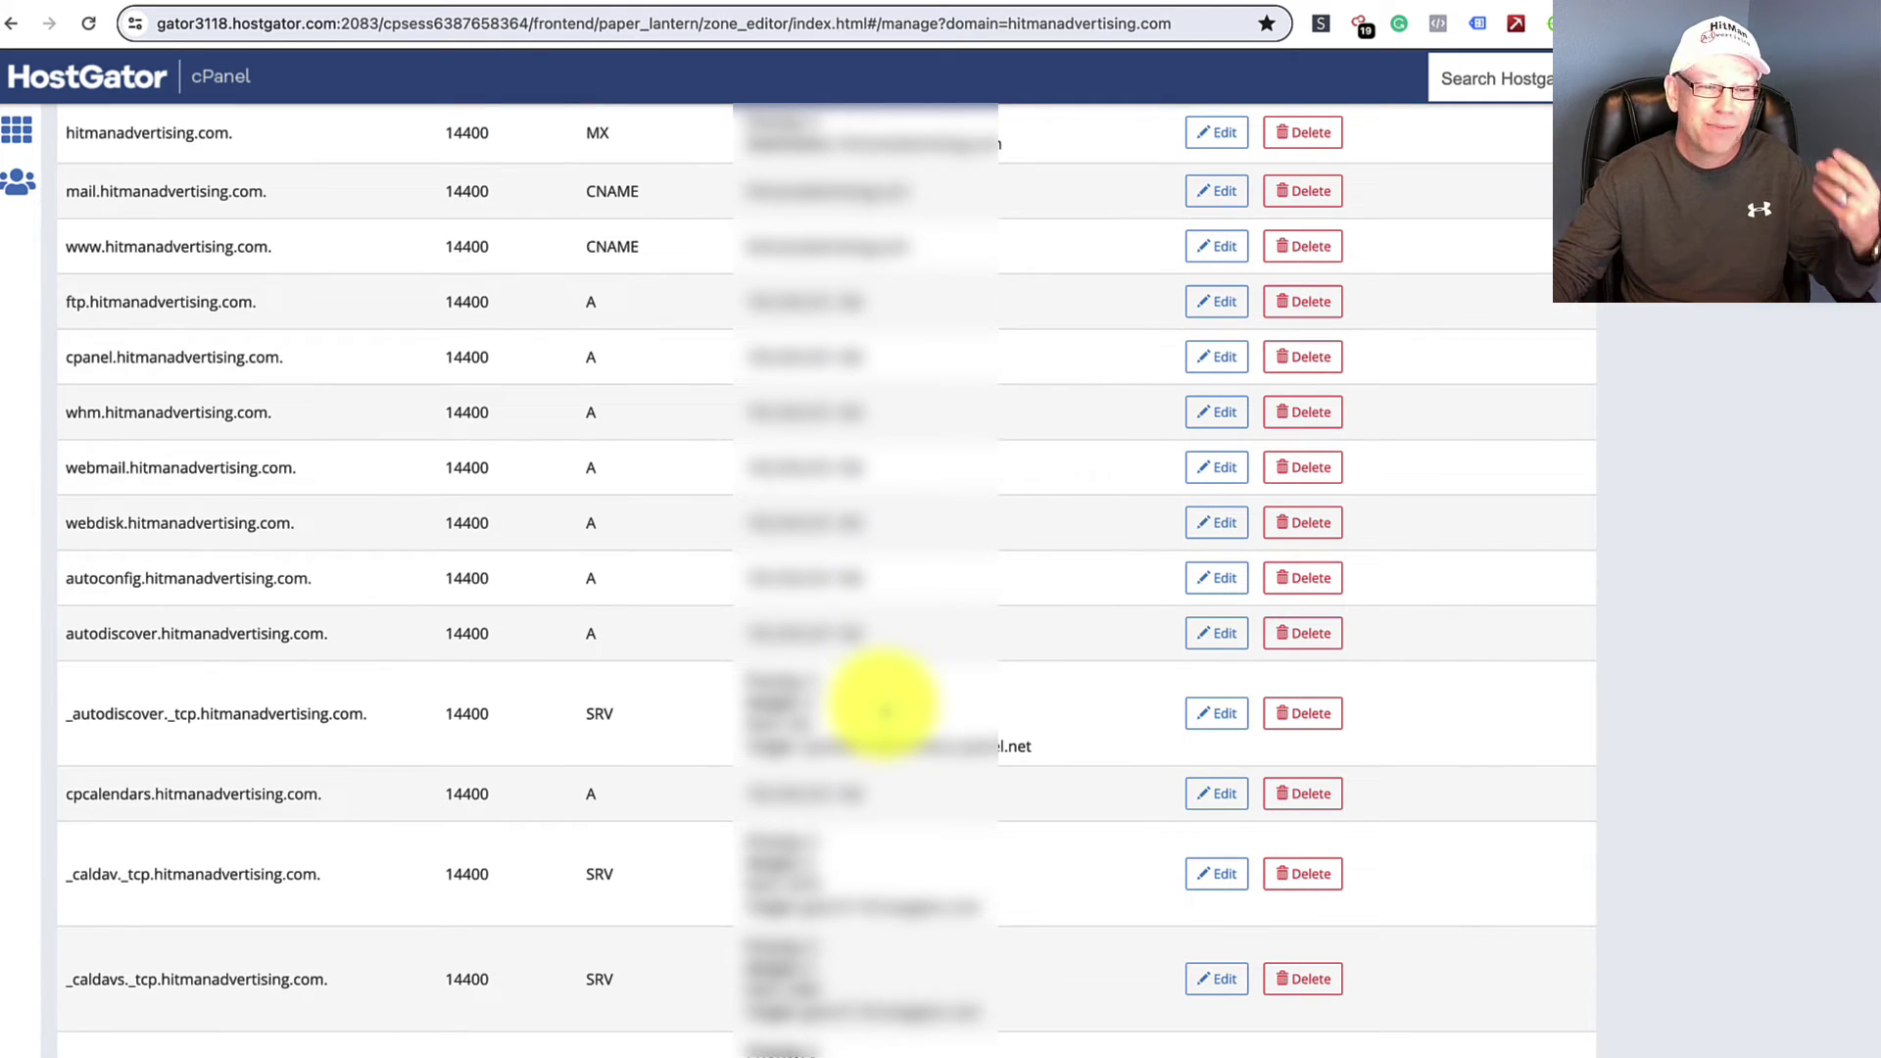
scroll(882, 707, down, 2)
scroll(884, 708, up, 6)
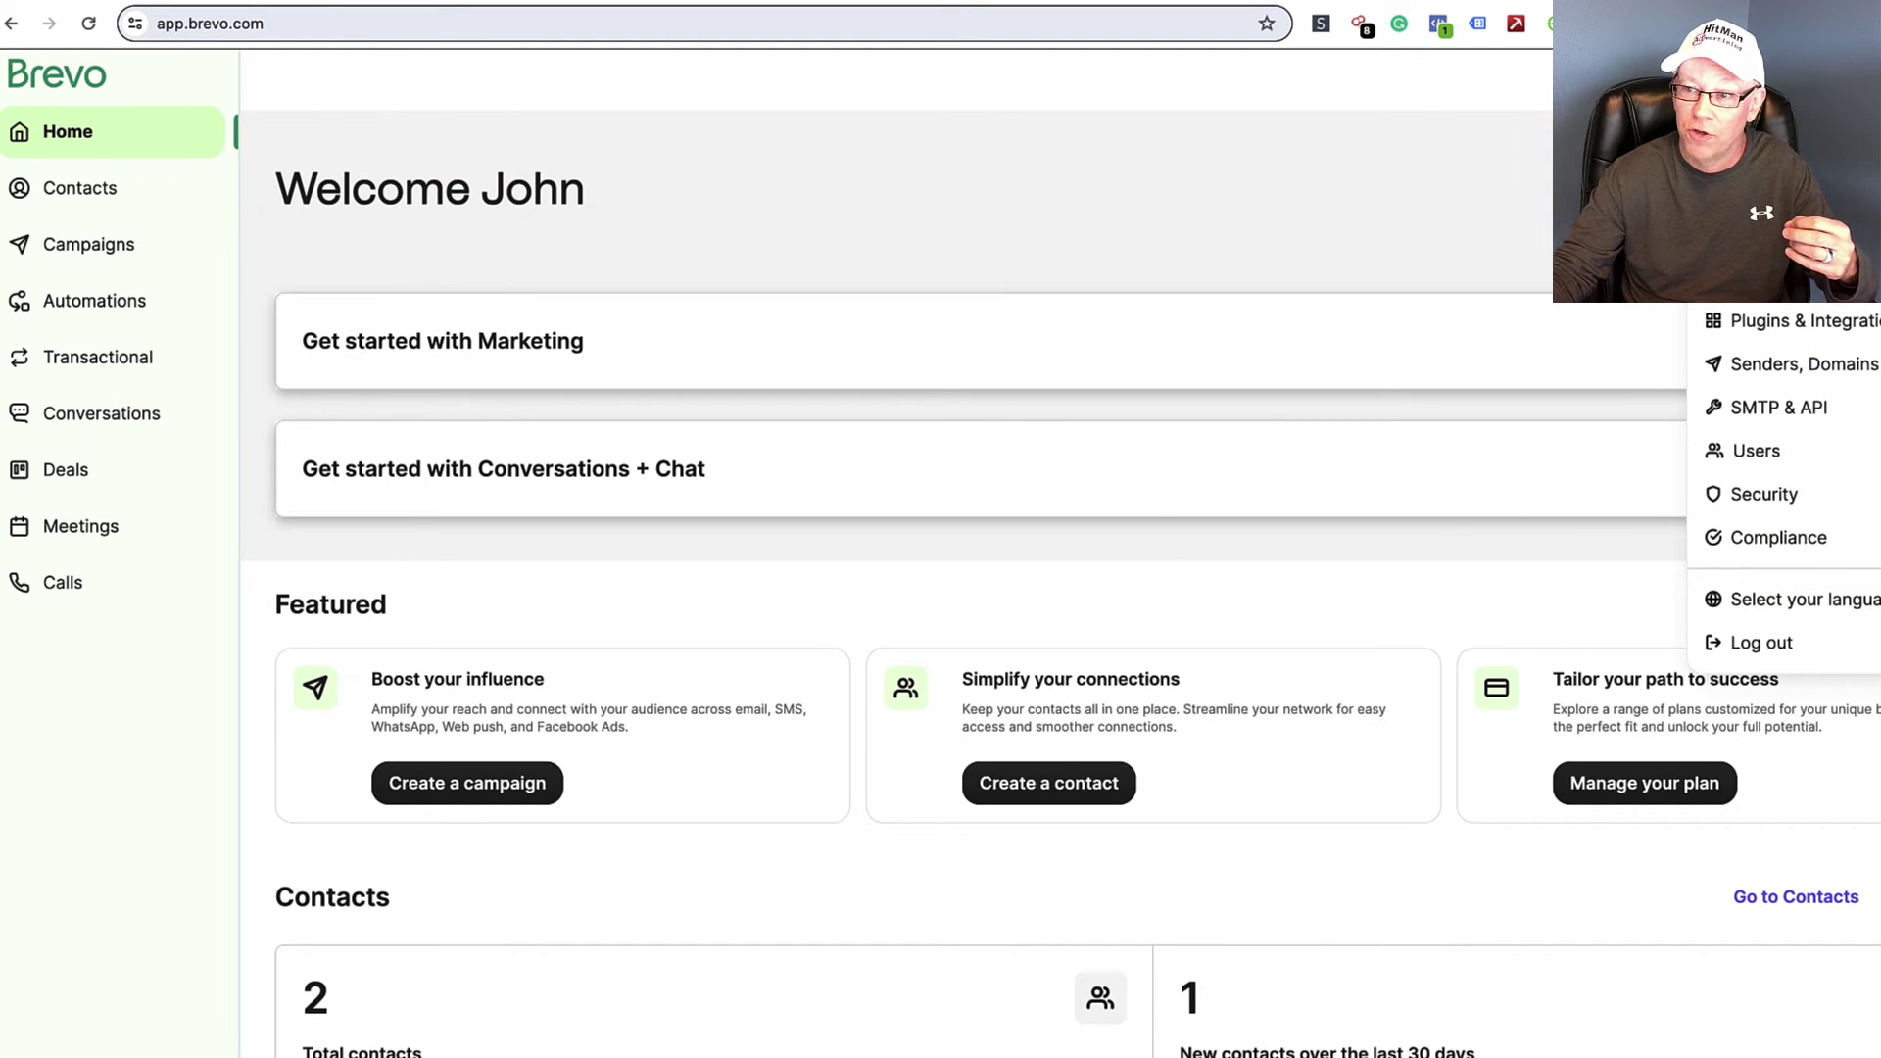
Check Brevo's Compliance status, then go to Senders, Domains & Dedicated IPs settings
click(1793, 537)
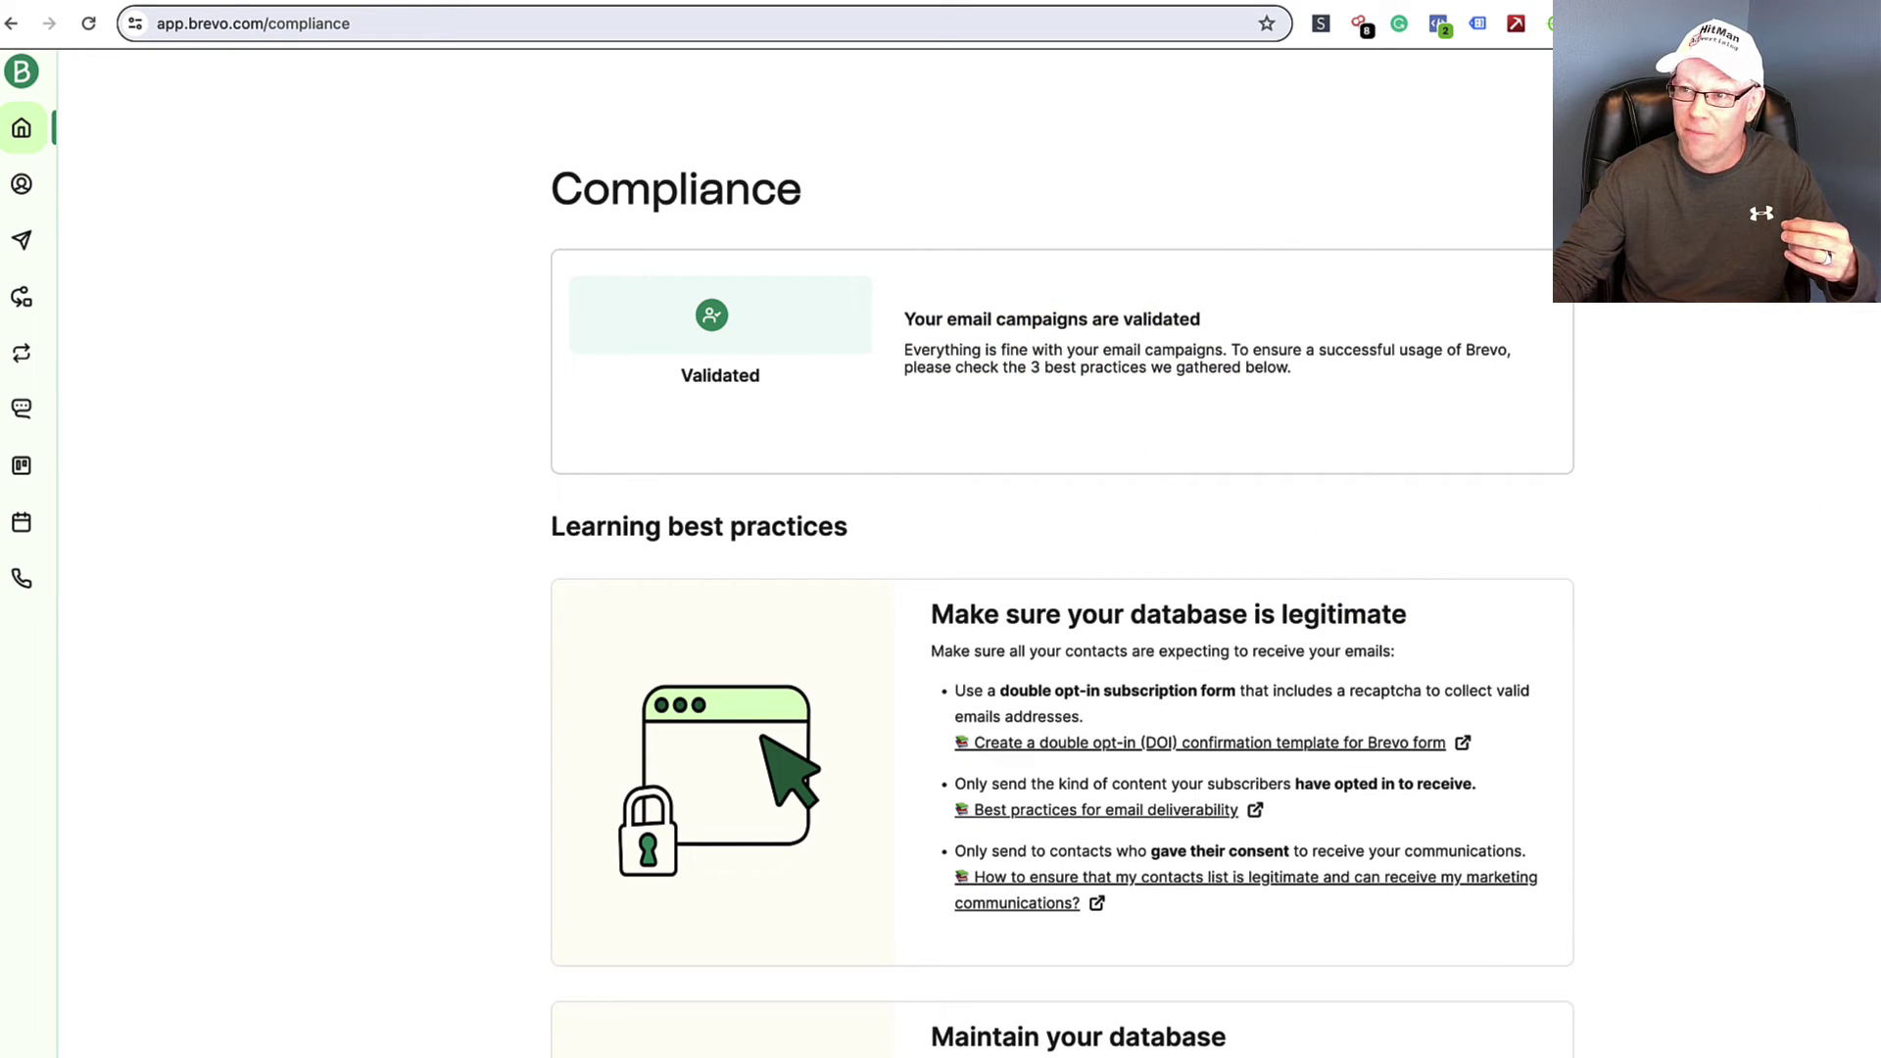
click(1822, 71)
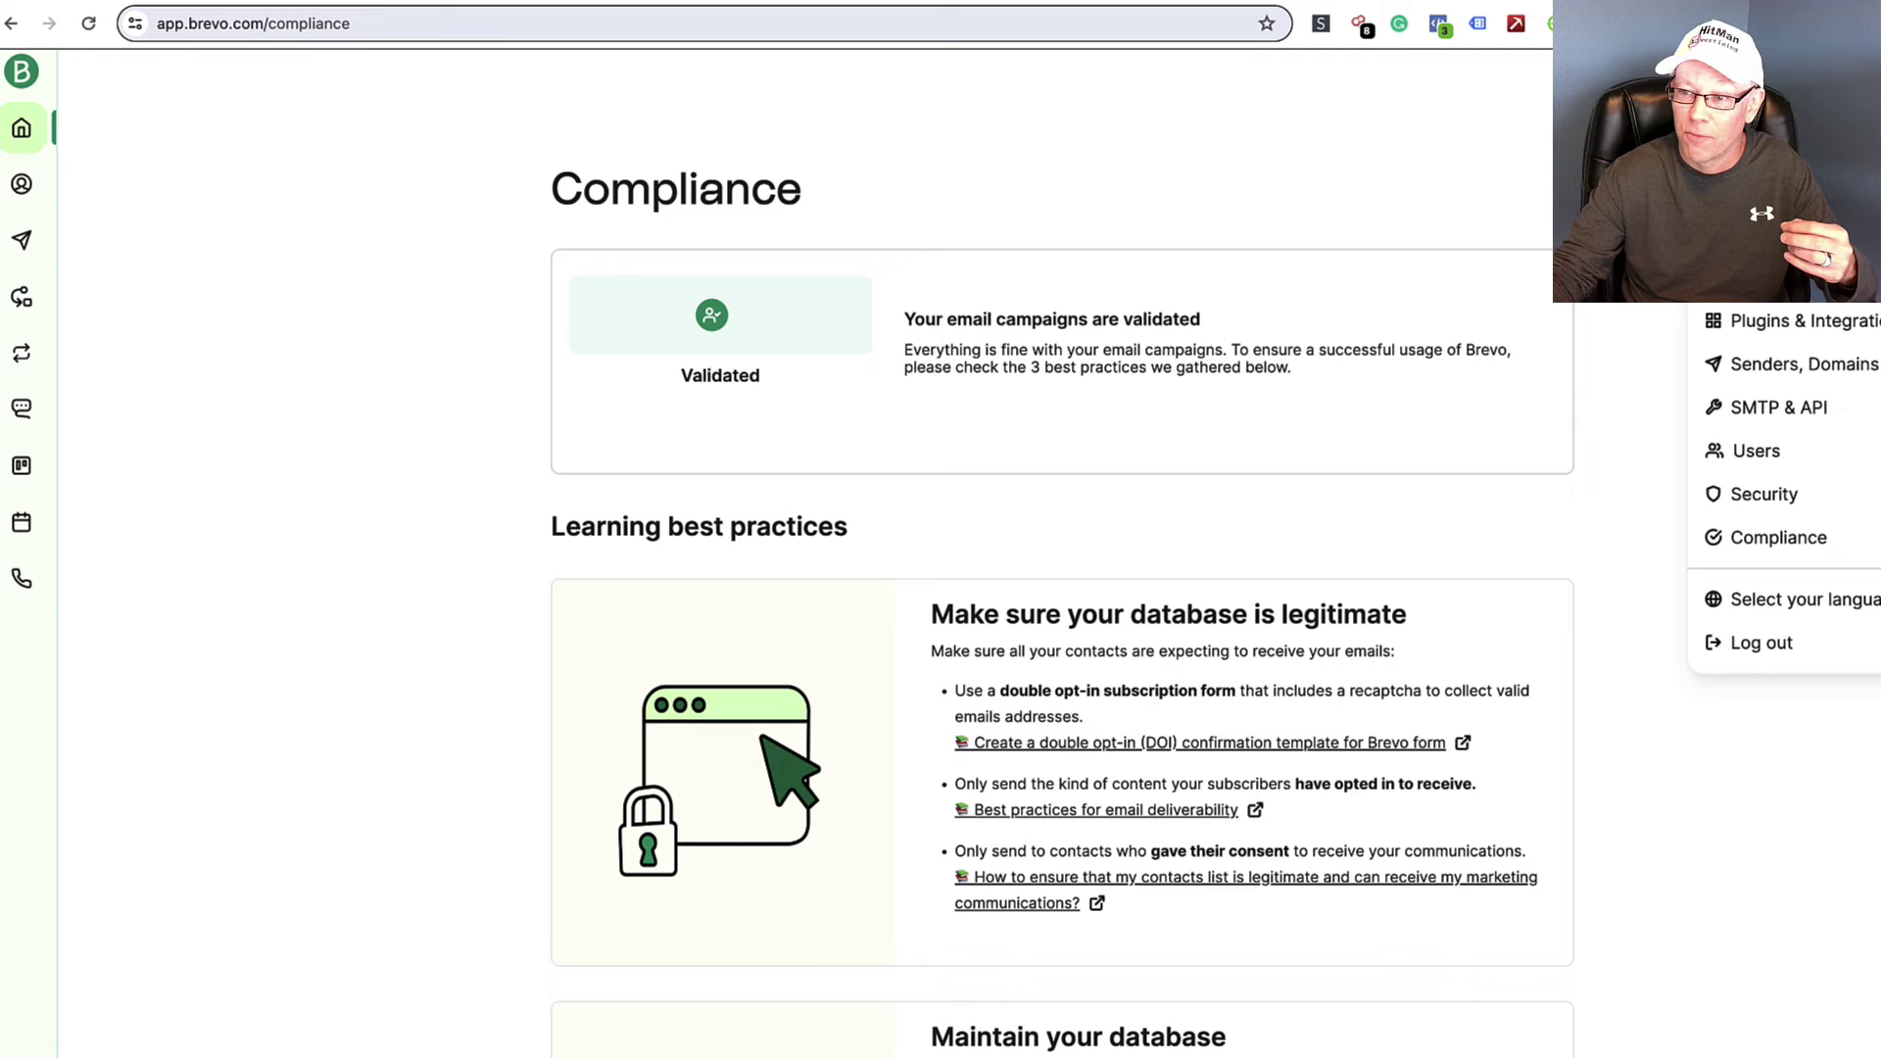
click(1813, 365)
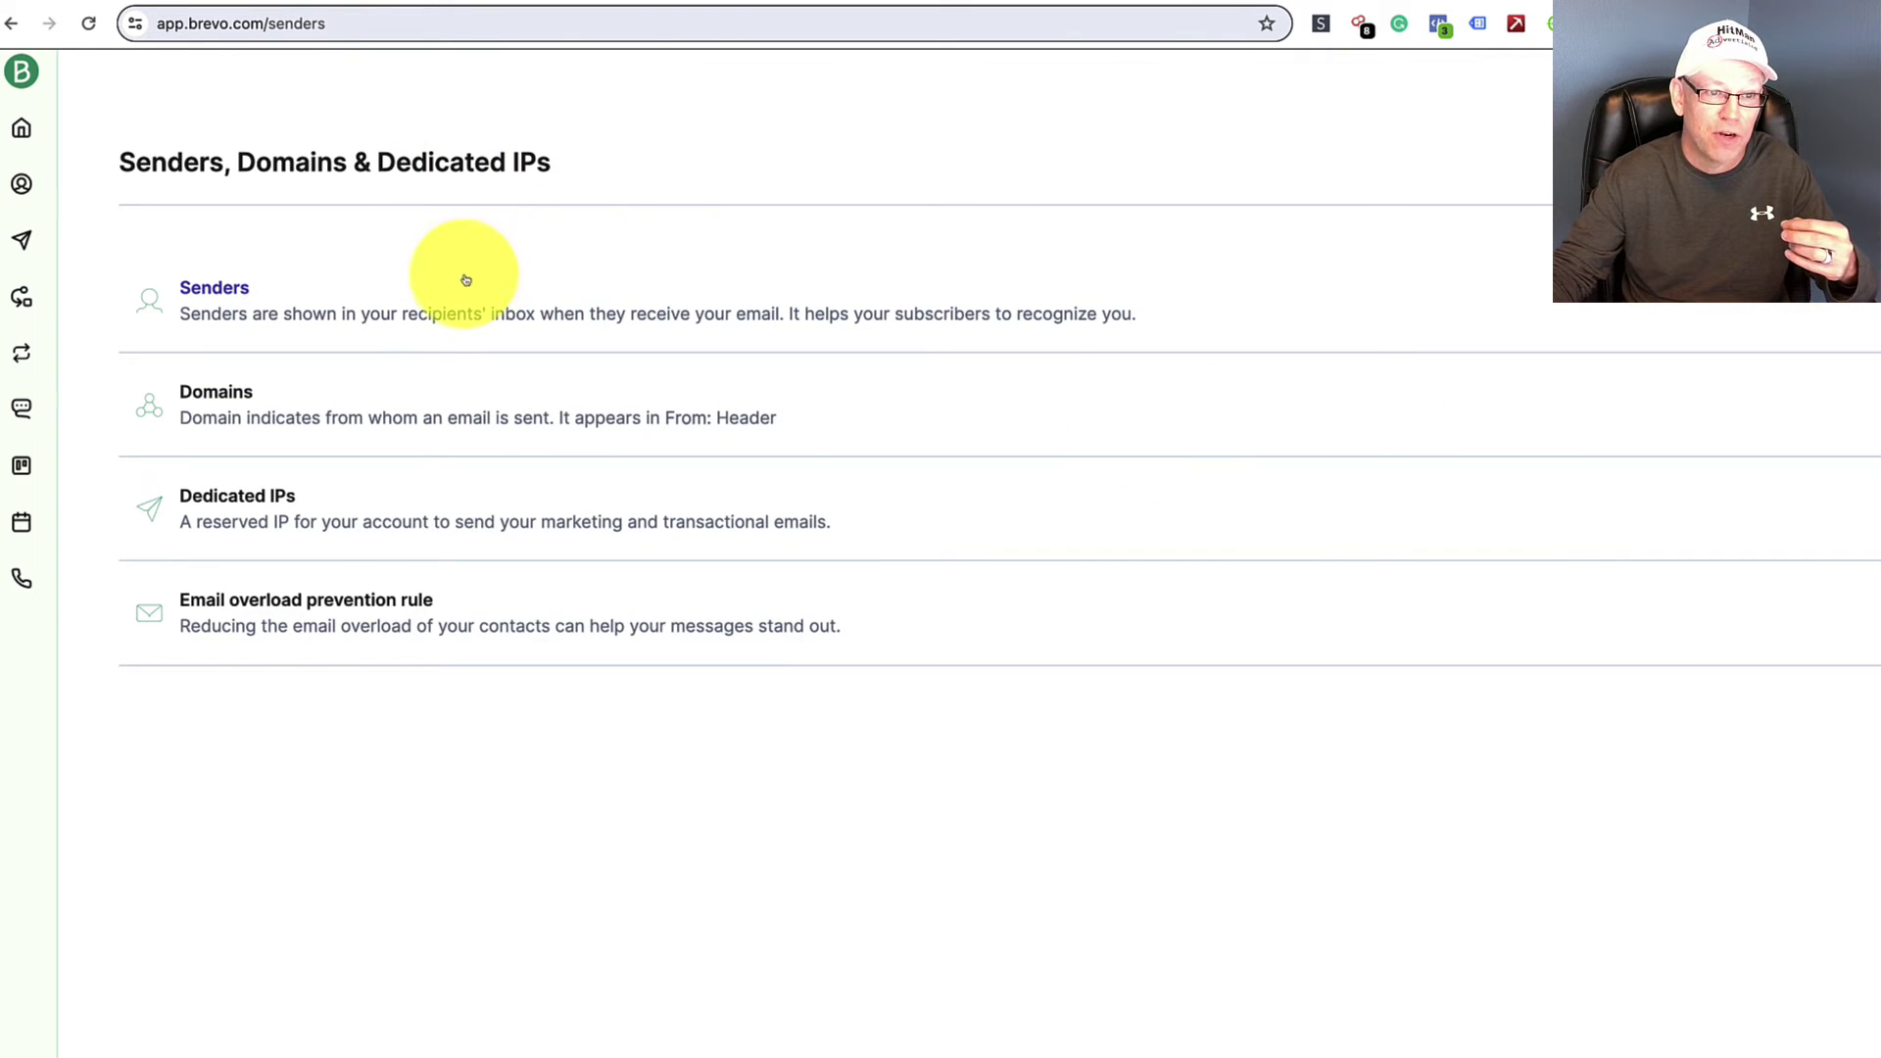
Review Brevo's verified senders and the Domains list showing hitmanadvertising.com authenticated
click(377, 314)
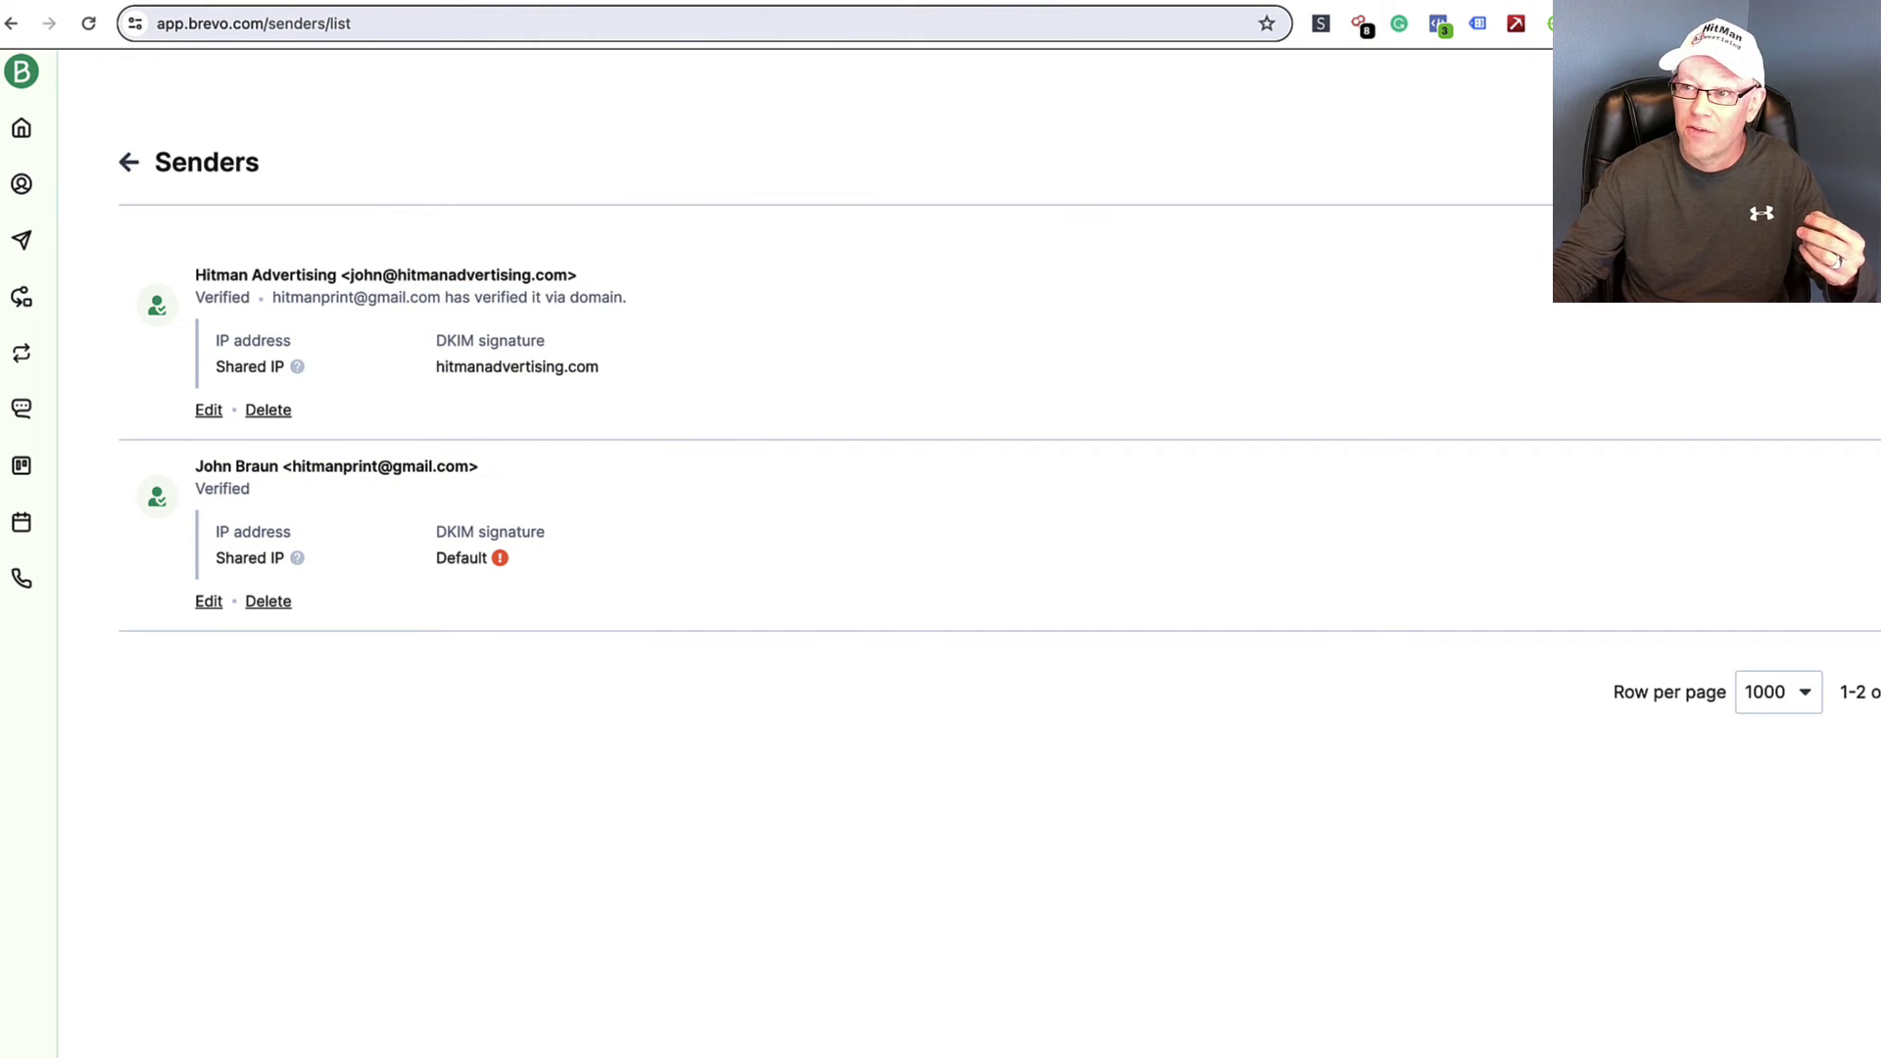
click(1835, 366)
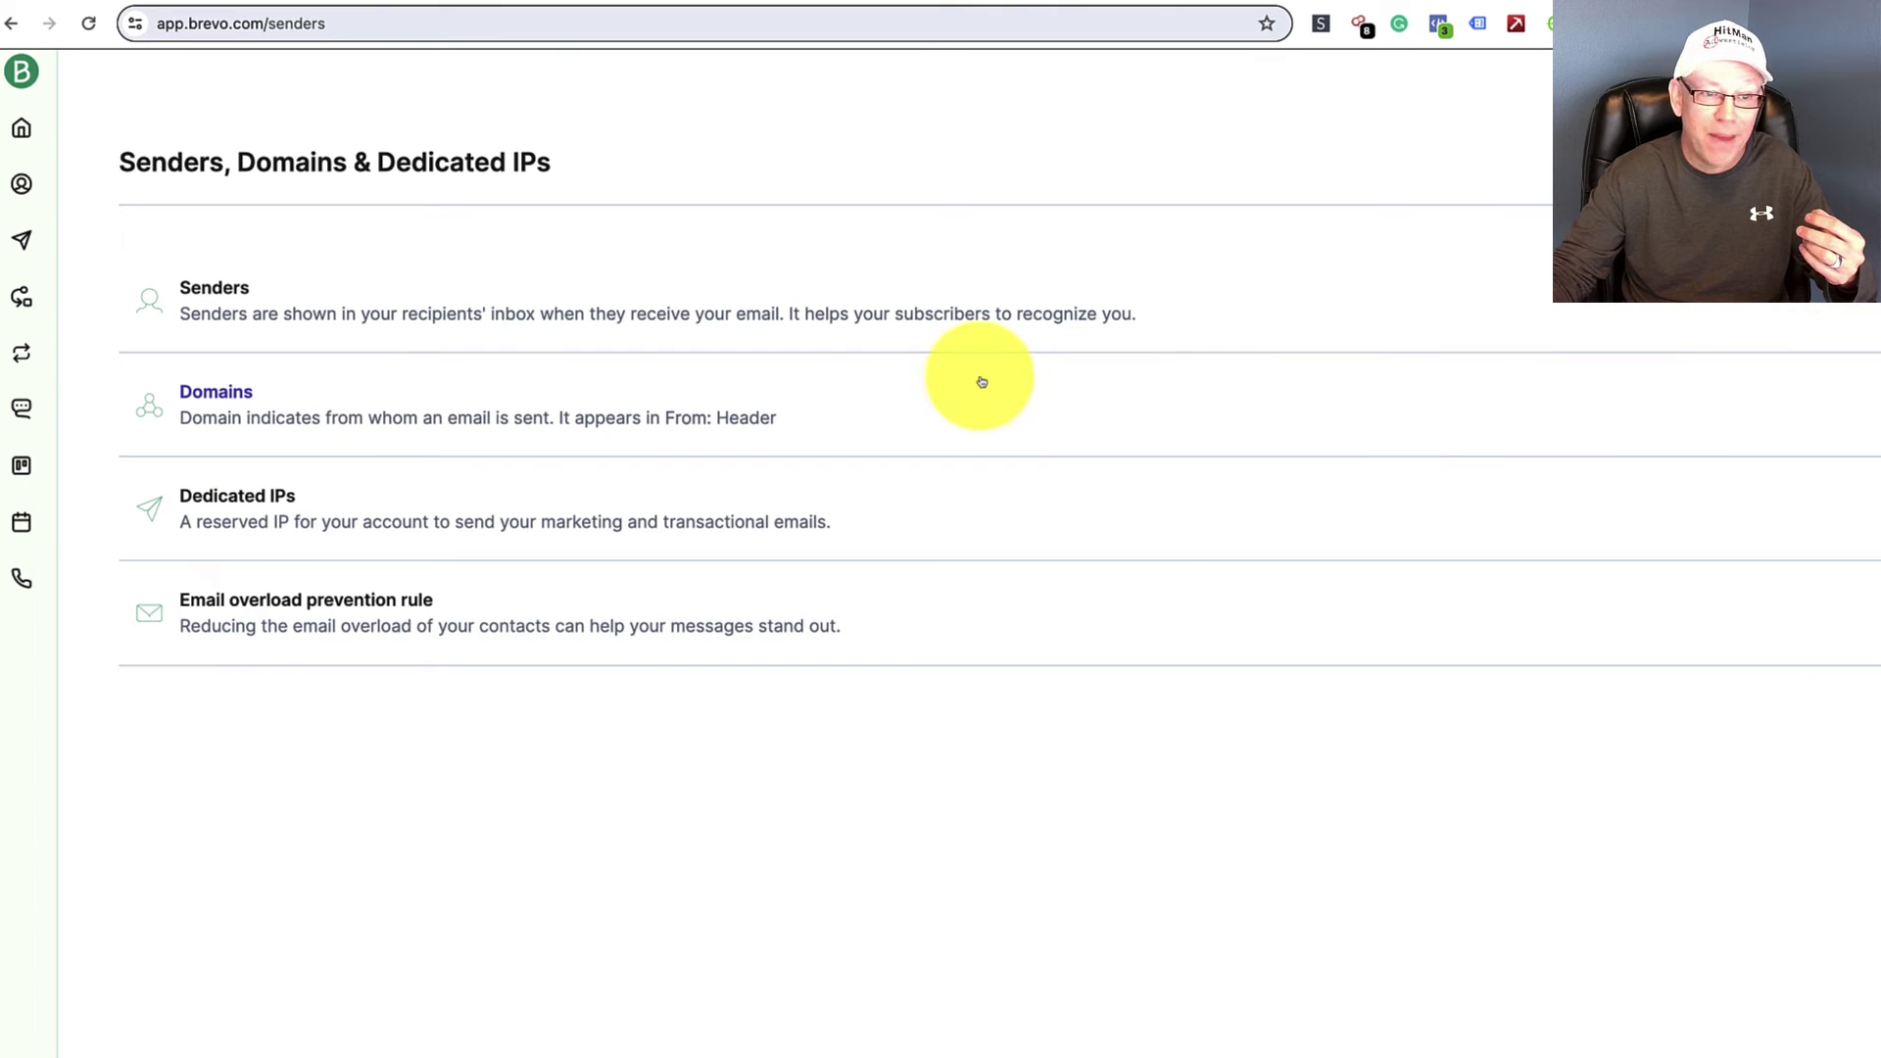
click(478, 421)
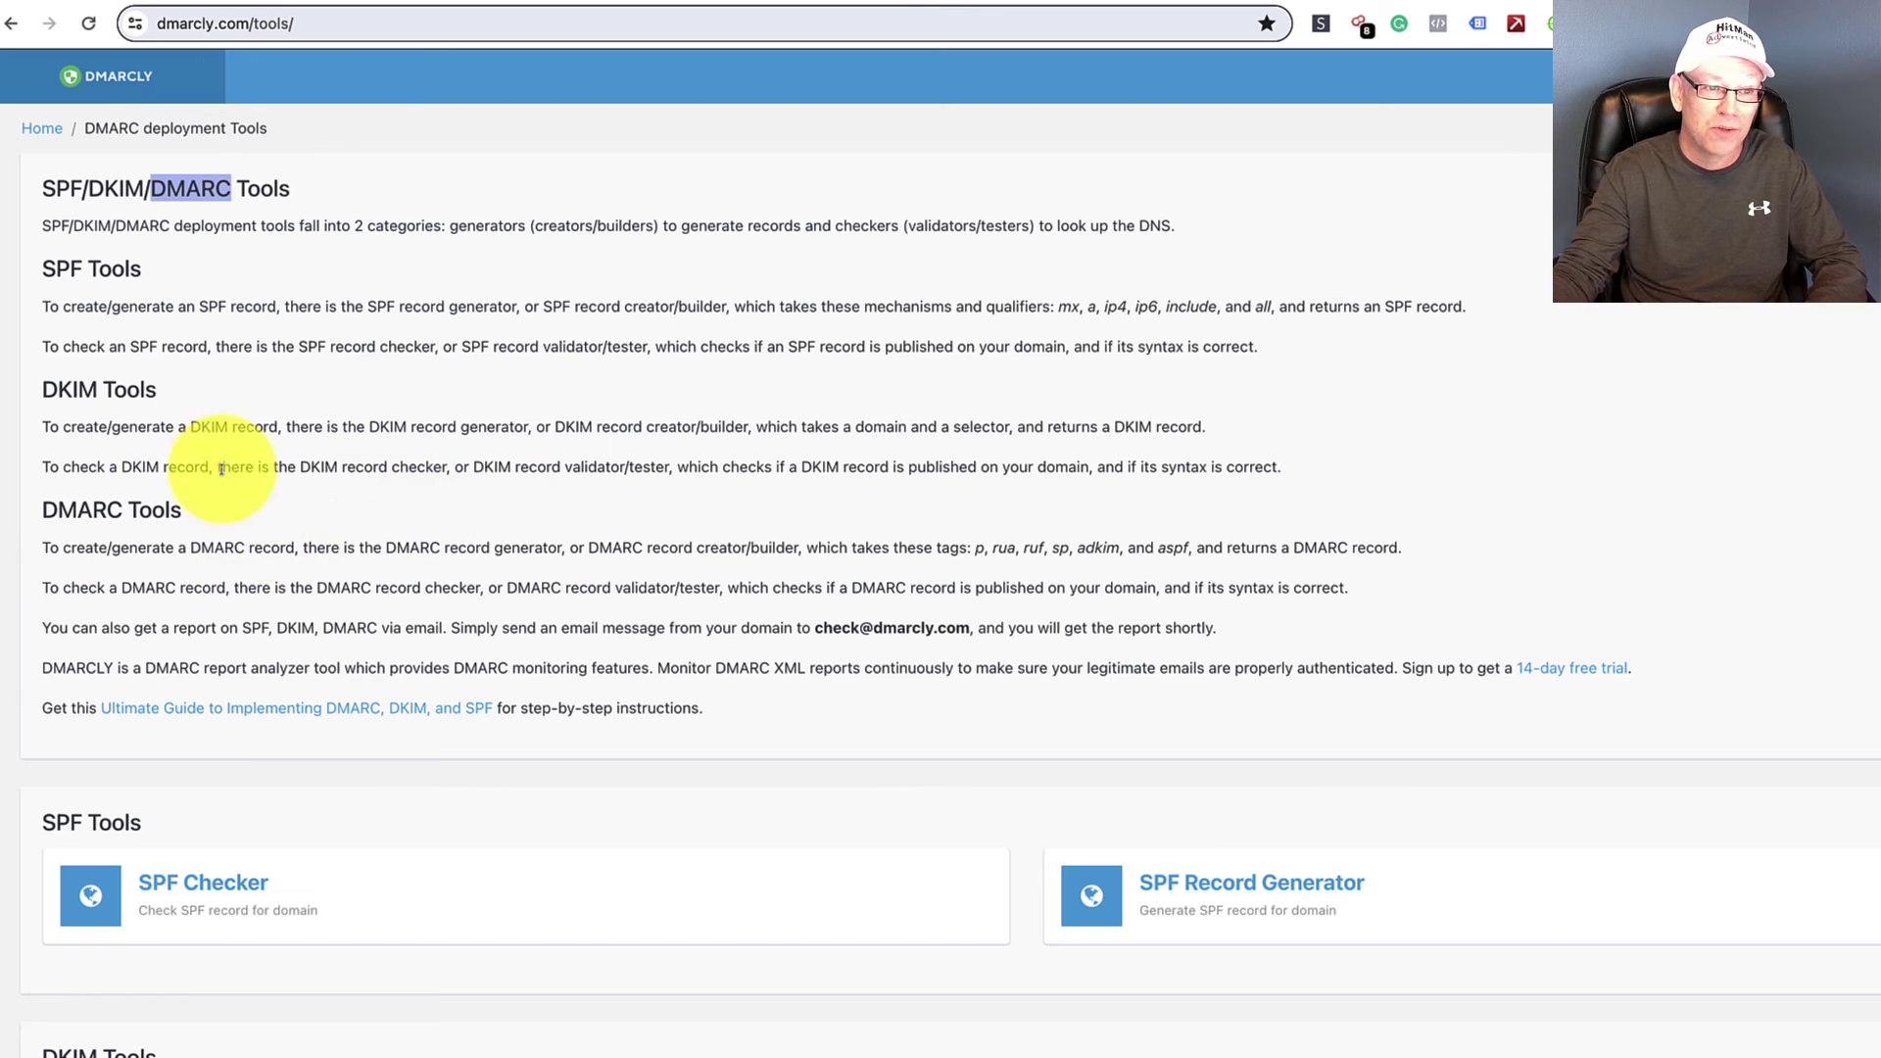
Scroll down to DMARCLY's DKIM Checker card, then return to the HostGator Zone Editor
scroll(392, 627, down, 4)
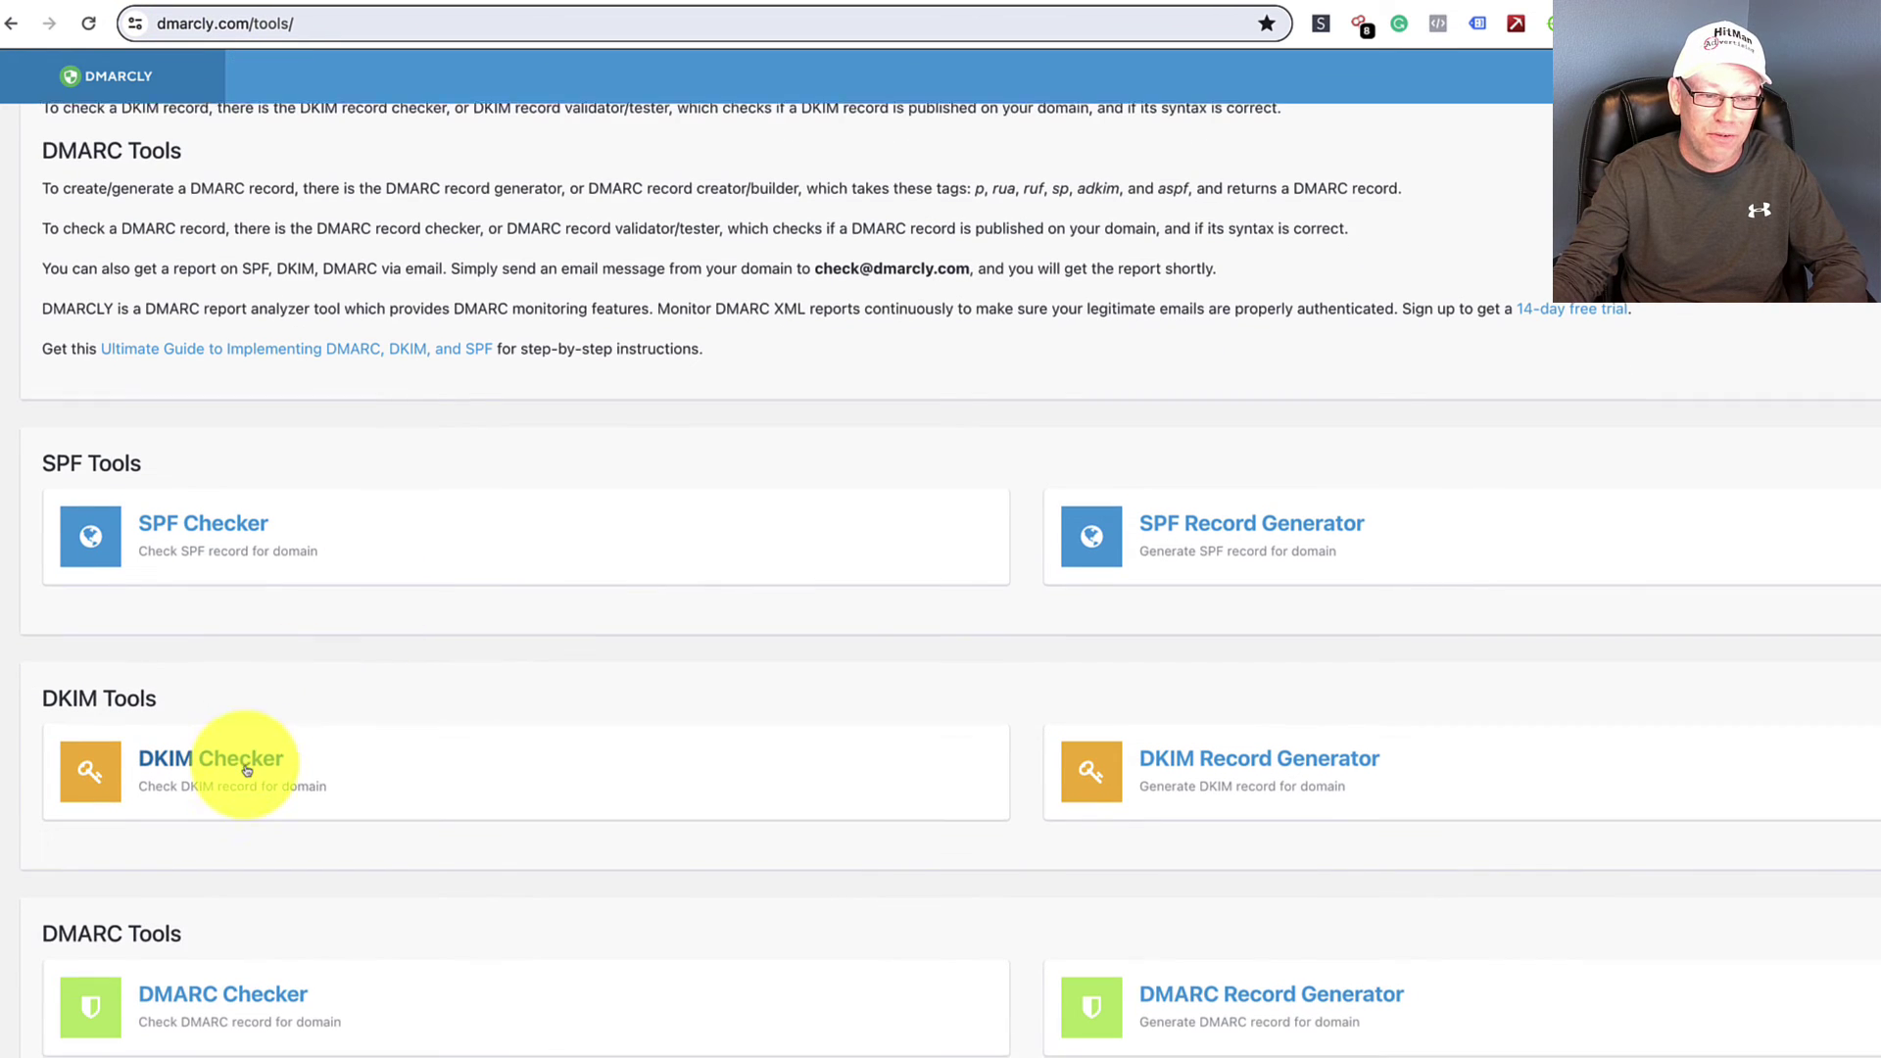
scroll(247, 770, down, 1)
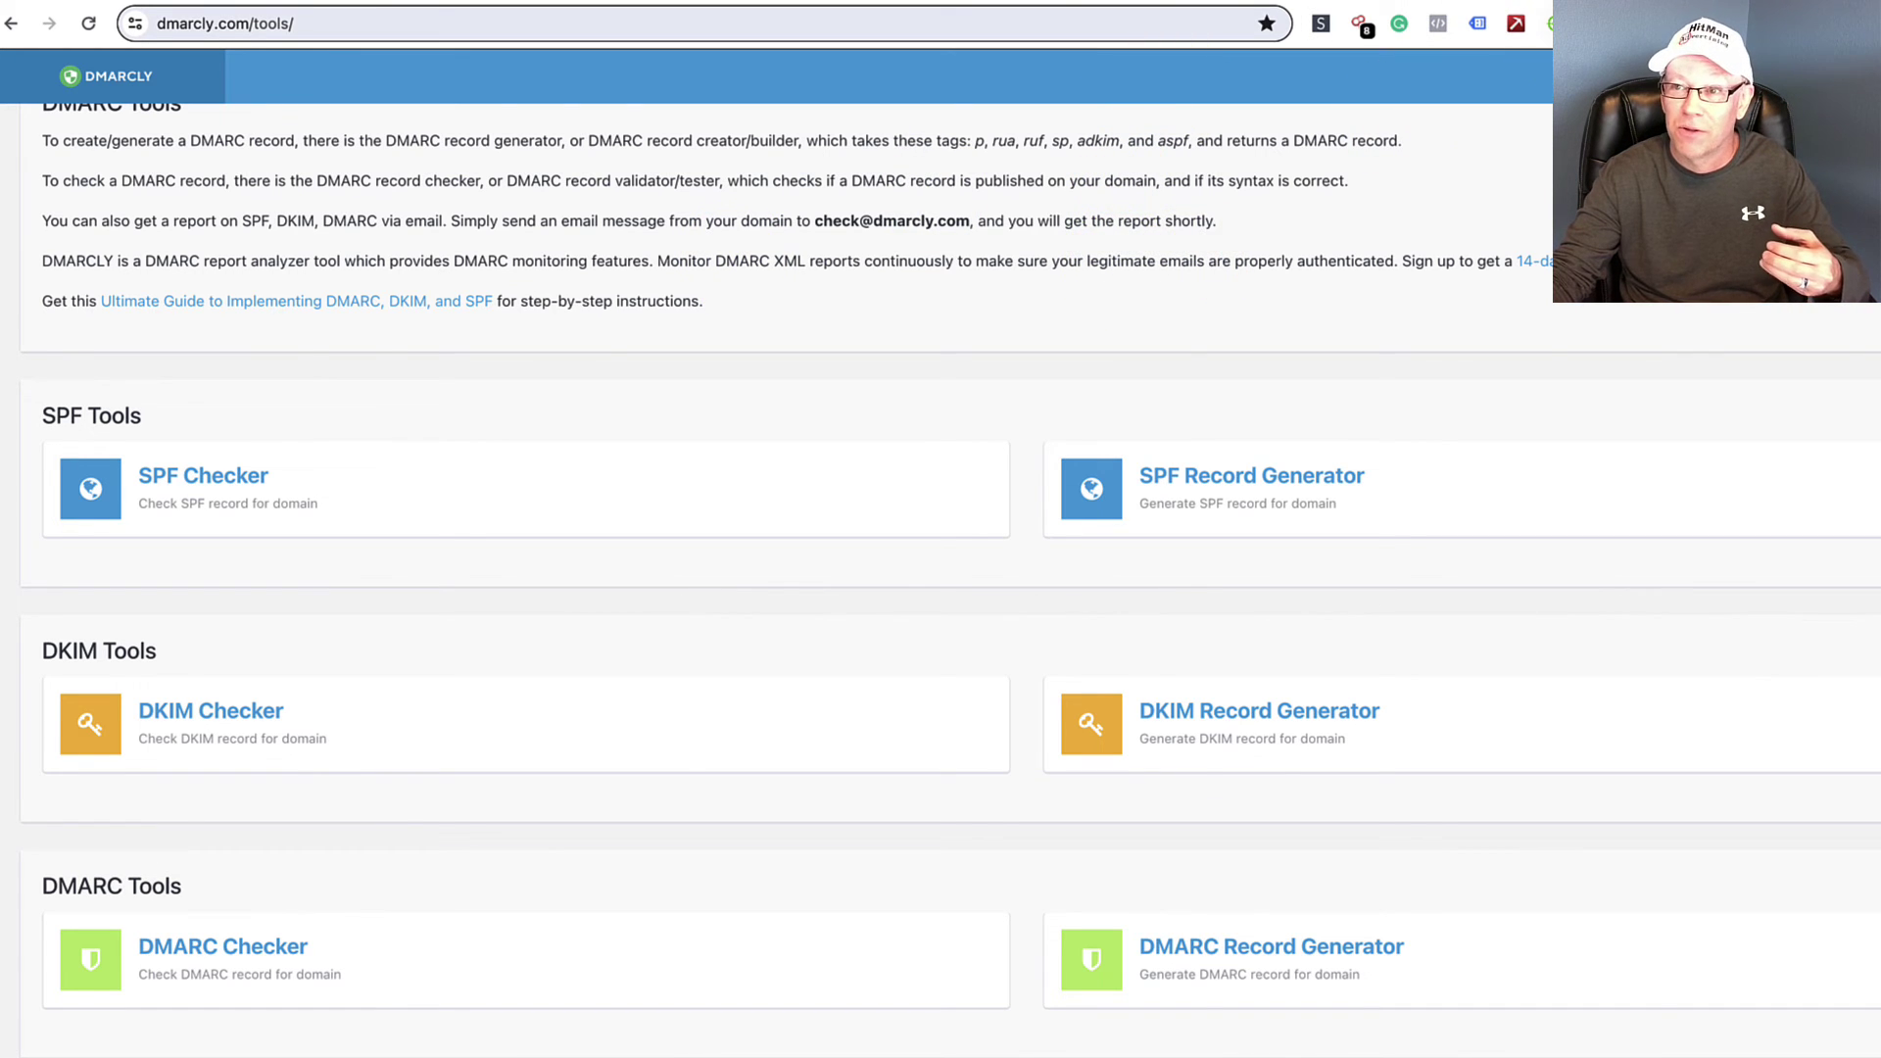
click(1523, 7)
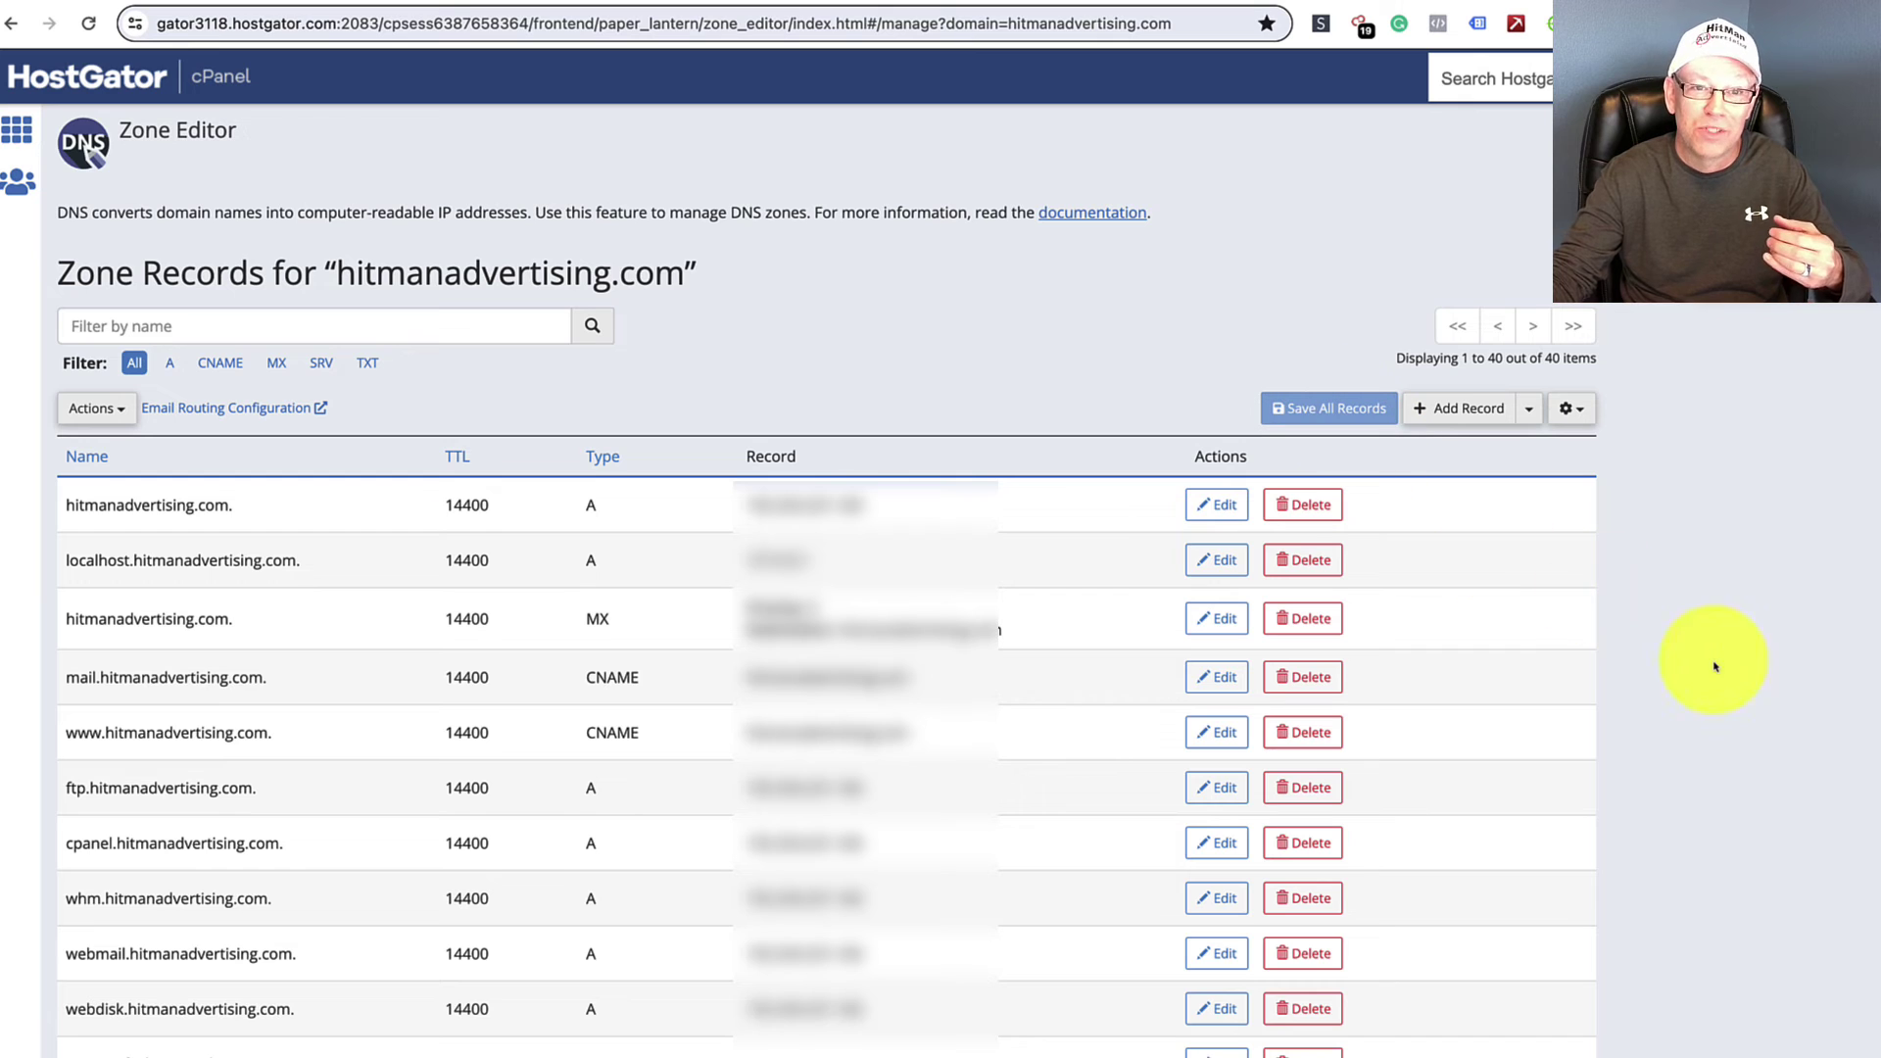